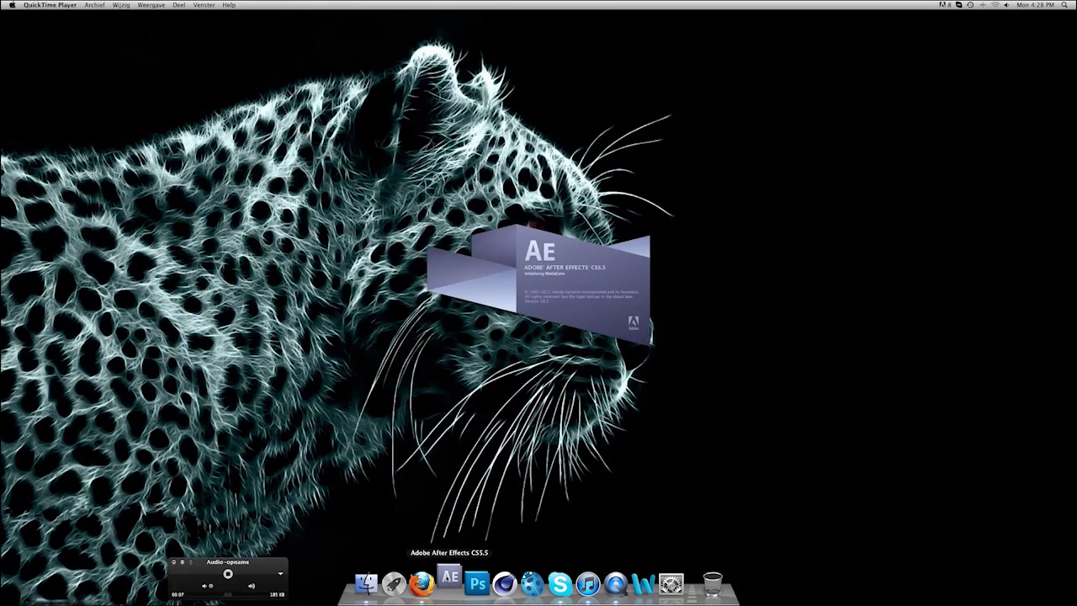
key("XF86AudioLowerVolume")
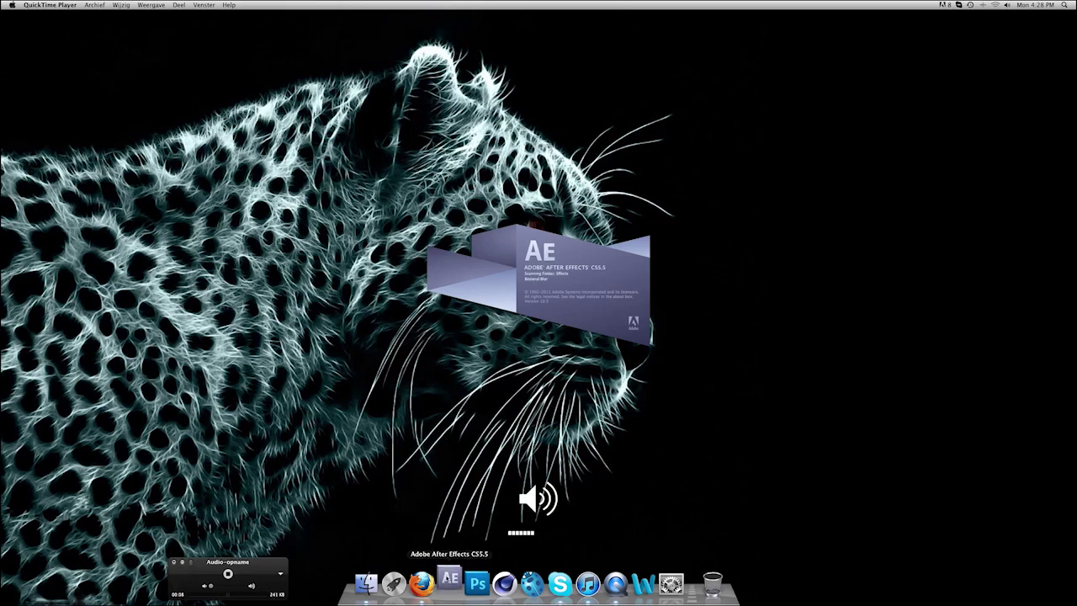
key("XF86AudioRaiseVolume")
key("XF86AudioRaiseVolume")
key("XF86AudioRaiseVolume")
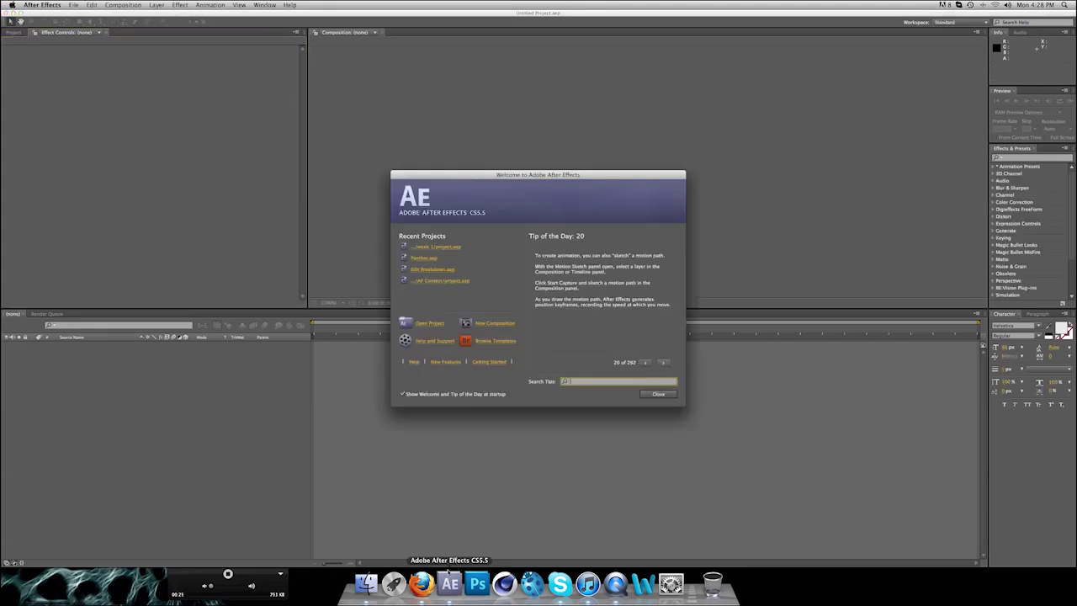
Close the welcome window to reach the empty project workspace.
left_click(653, 394)
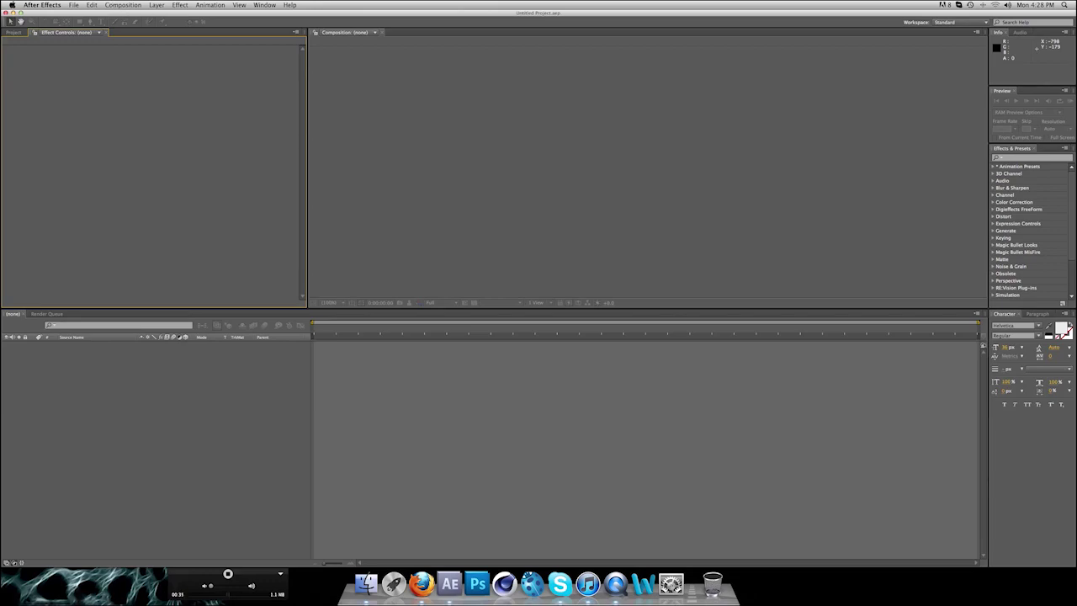
left_click(123, 5)
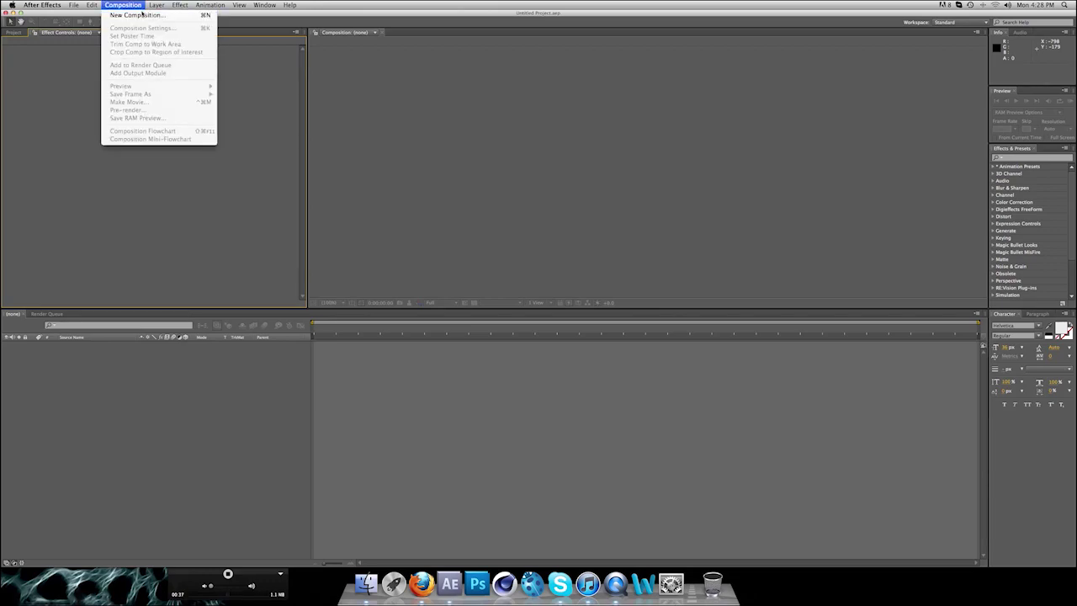
left_click(141, 15)
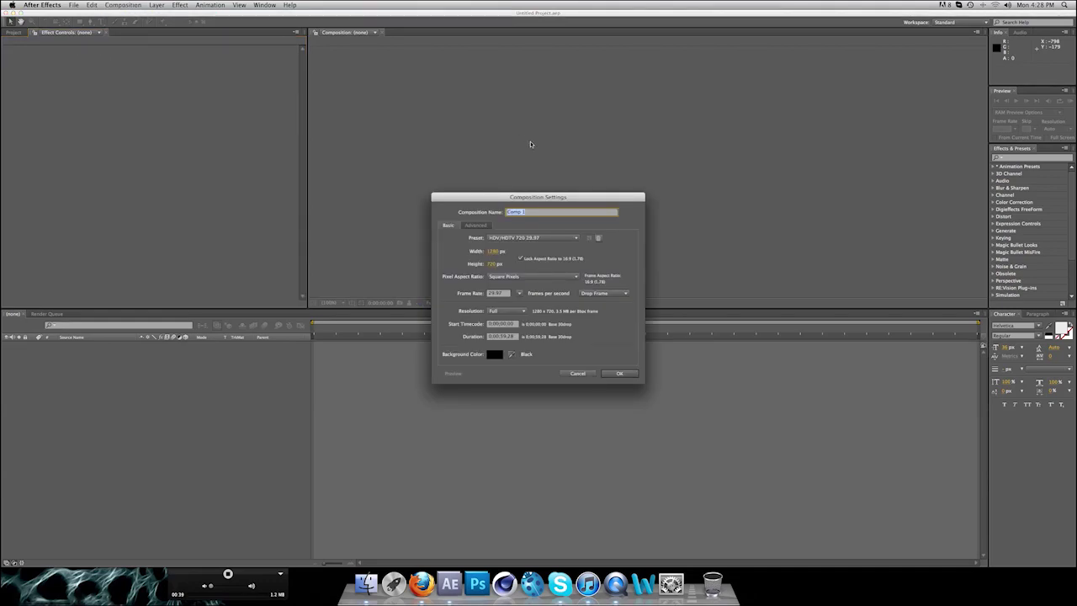
left_click(584, 374)
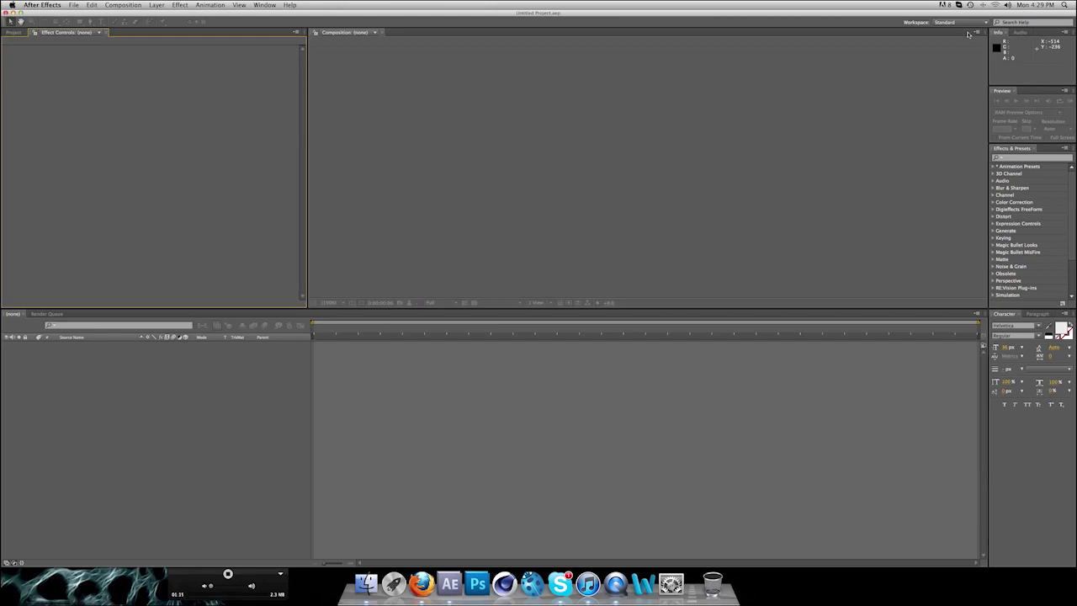
left_click(960, 23)
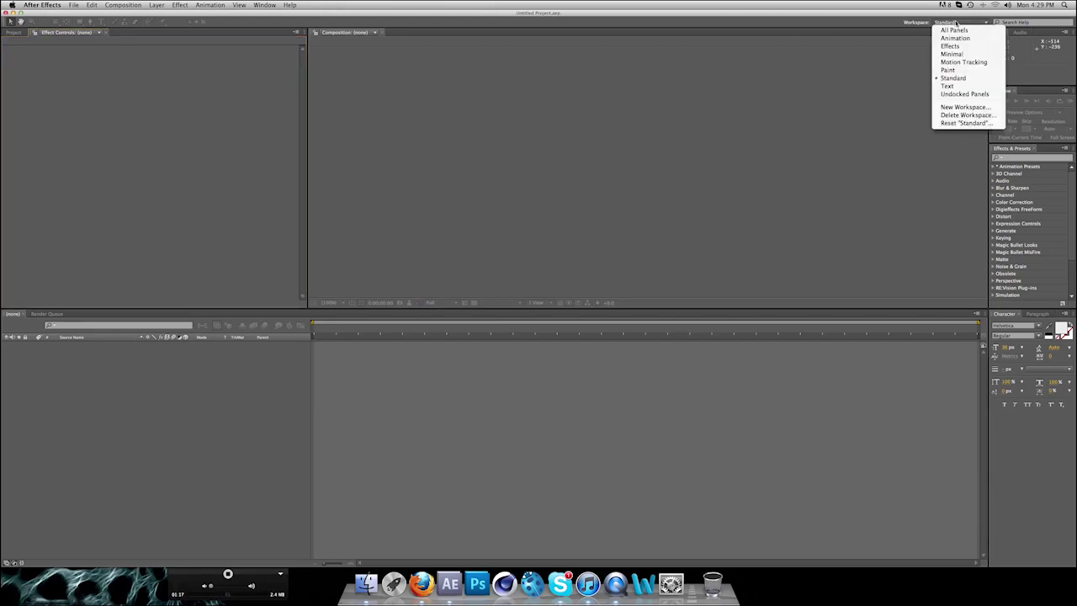
left_click(898, 23)
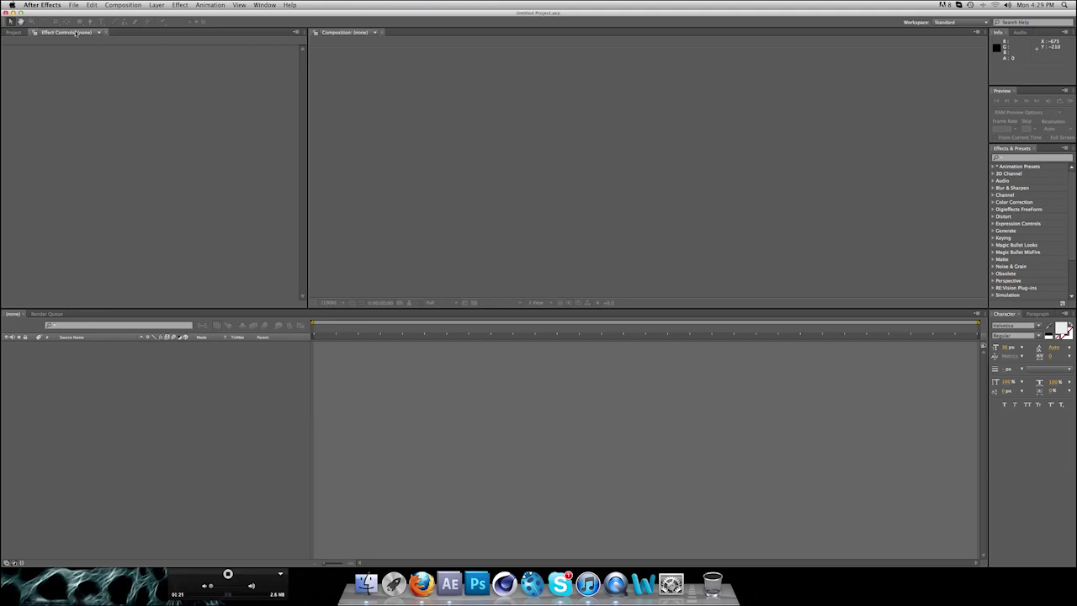
Set up a new composition named Main Comp with a frame rate of 59.94 frames per second.
left_click(123, 5)
left_click(119, 15)
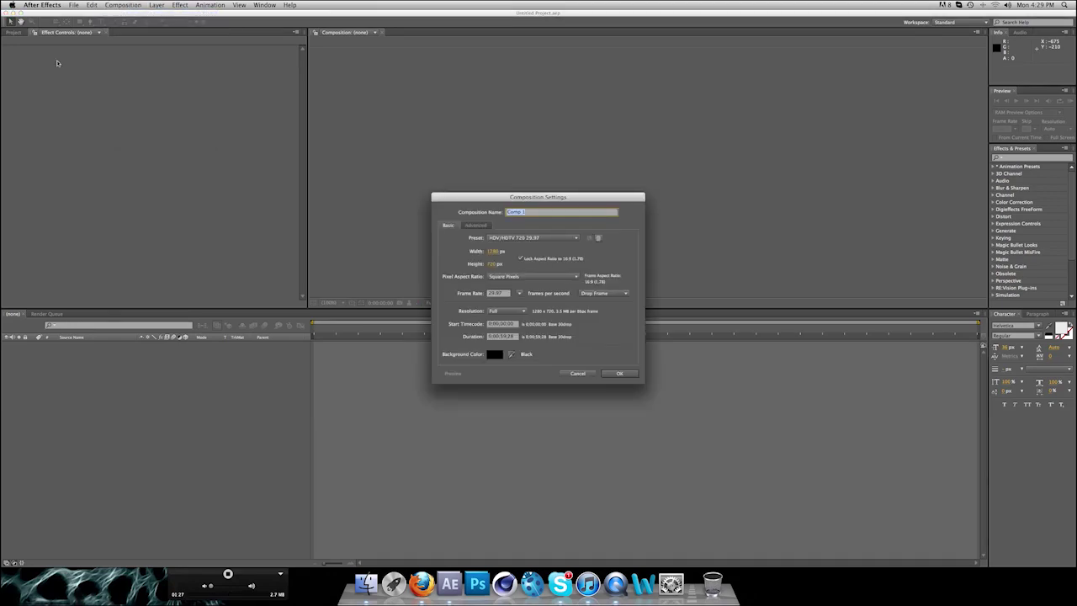
left_click(123, 5)
left_click(126, 22)
type("Mi")
type("in Comp")
left_click(507, 293)
type("30")
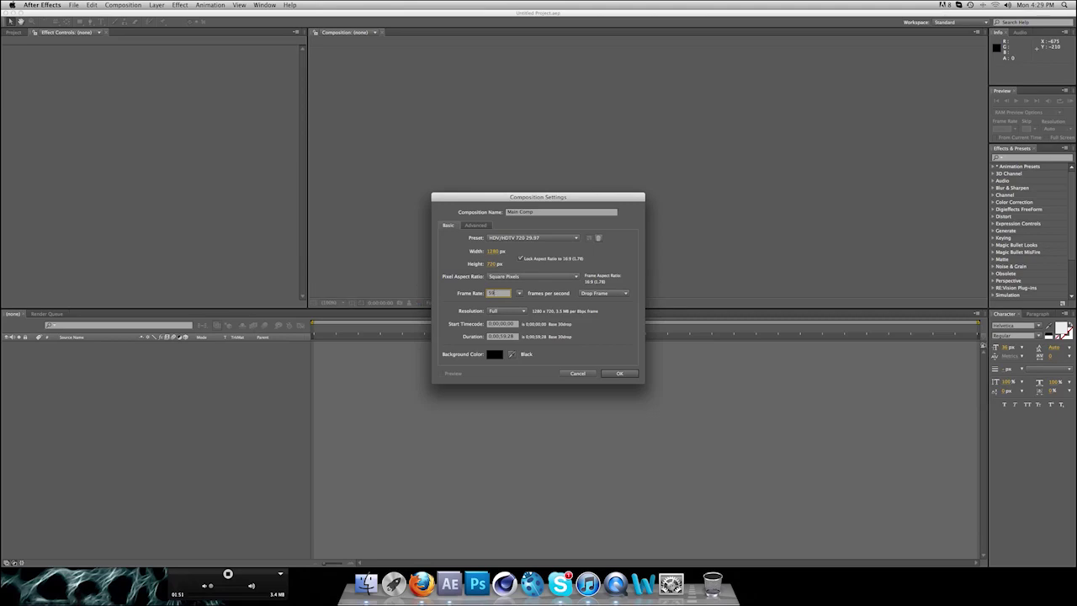
Set the composition's duration to 0;00;59;56, create it and bring up the list of project items.
left_click(599, 316)
left_click(503, 337)
key("BackSpace")
type("60")
type("0")
type("00")
left_click(619, 376)
left_click(618, 375)
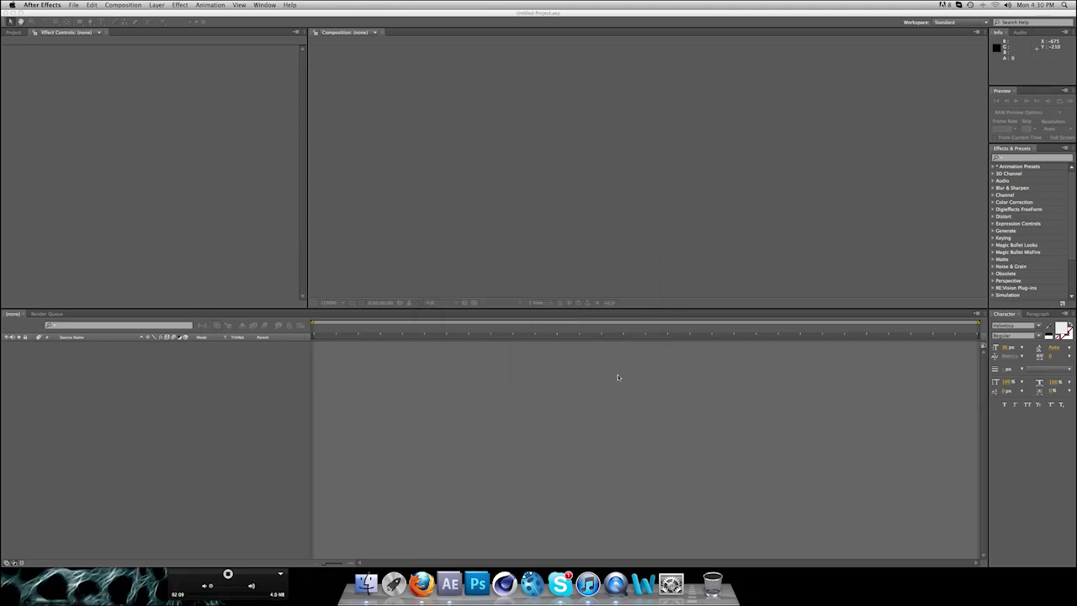
left_click(22, 34)
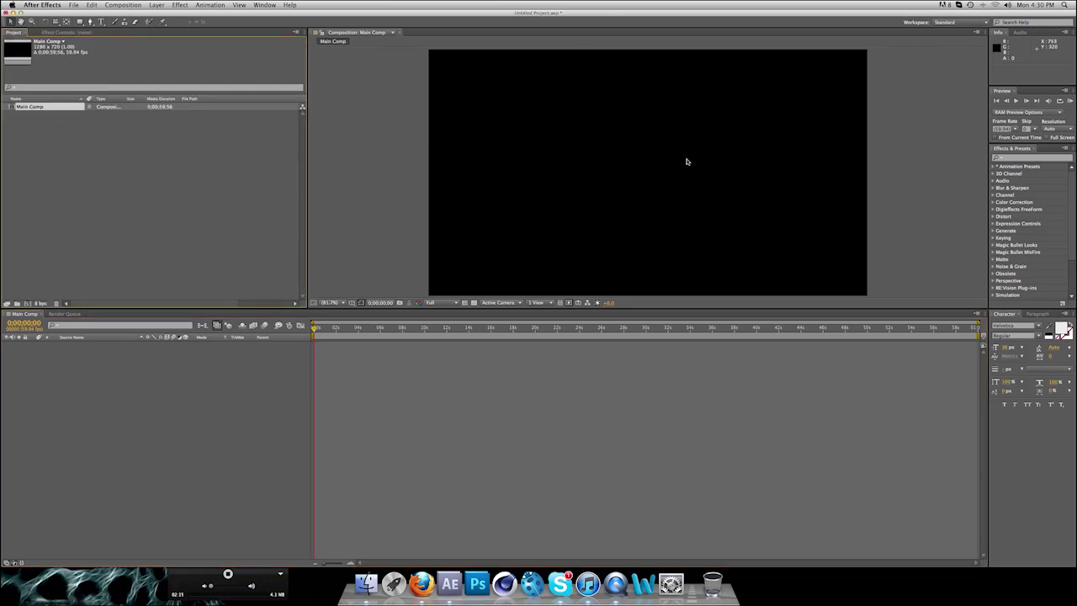
Import CoD4 - Triple.mp4 from the week 1 folder inside Editorsclub Weekly and select it among the project items.
left_click(74, 5)
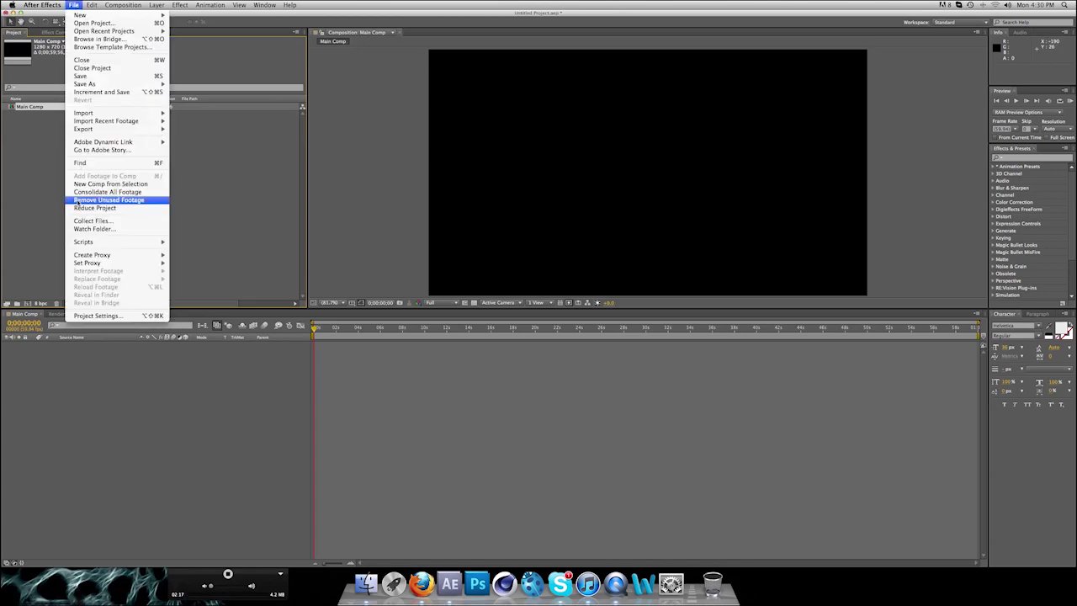
mouse_move(96, 113)
left_click(189, 115)
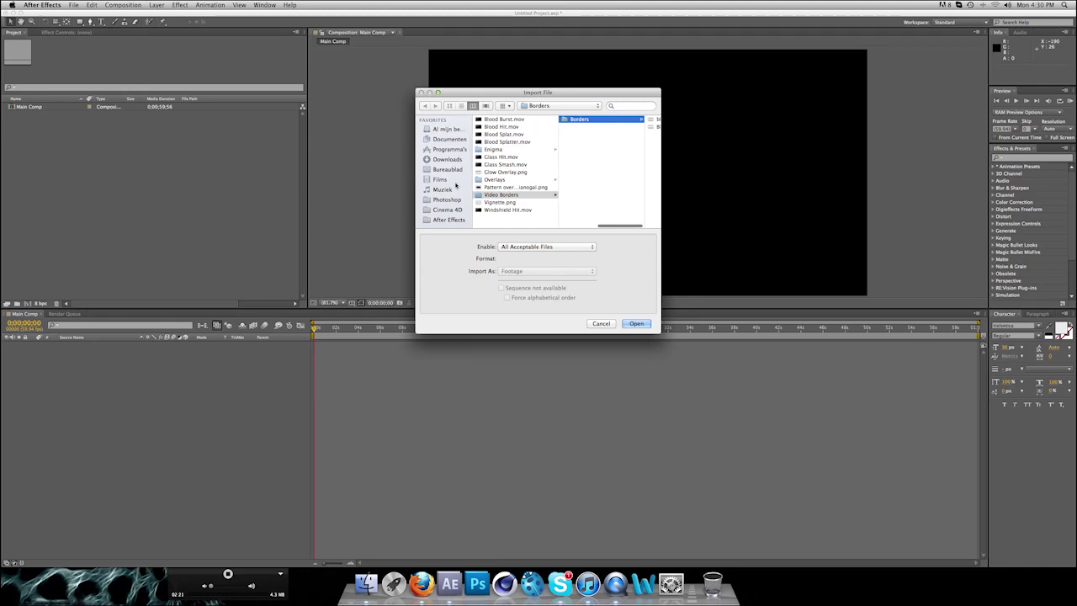
scroll(455, 187, "down", 4)
scroll(450, 194, "up", 2)
left_click(456, 174)
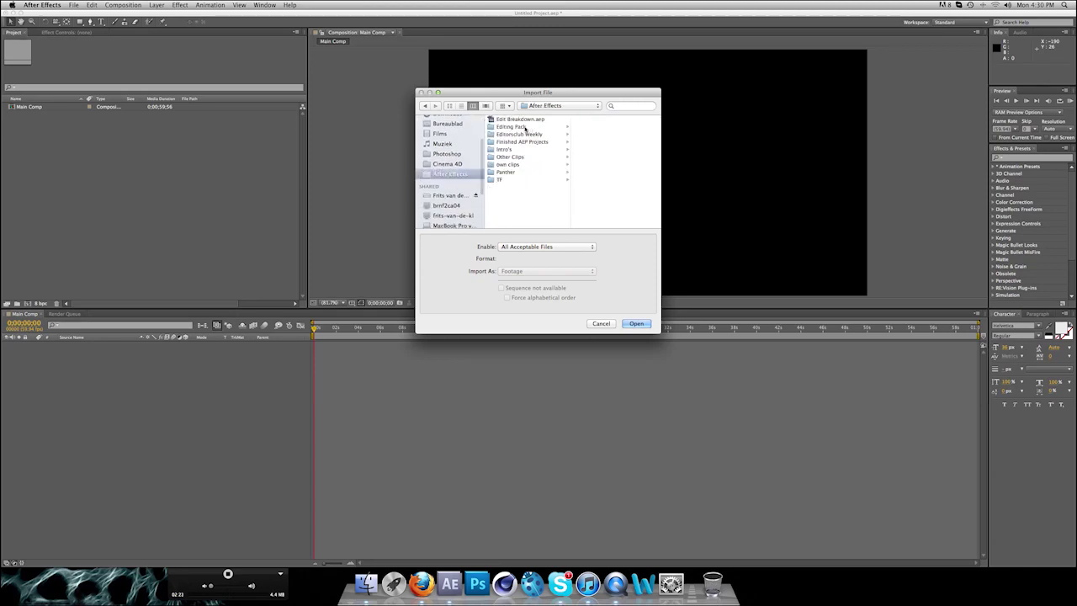
left_click(523, 134)
left_click(601, 120)
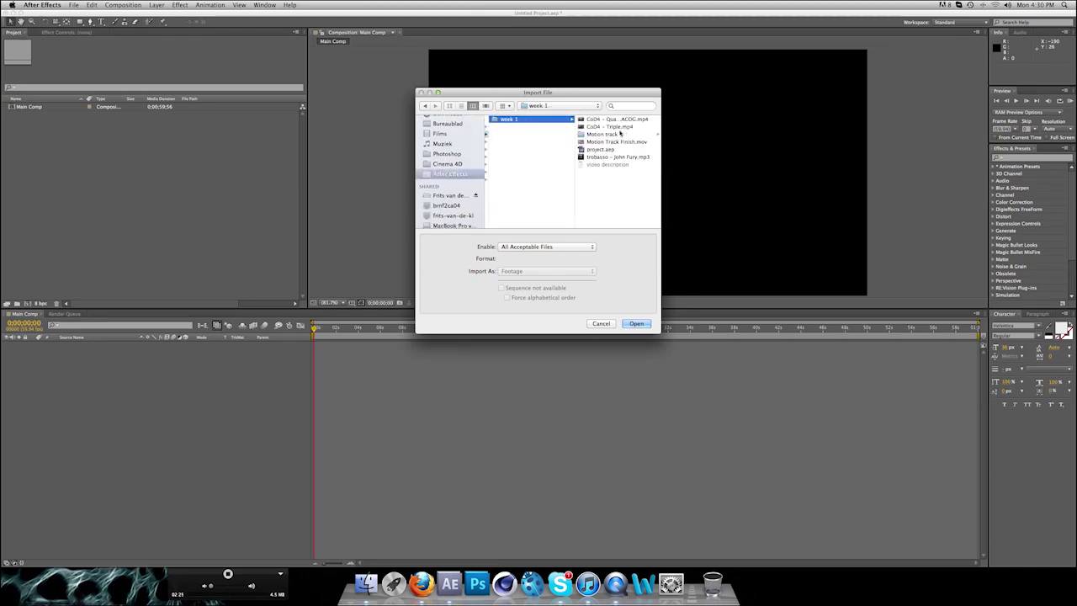
left_click(592, 127)
key("Return")
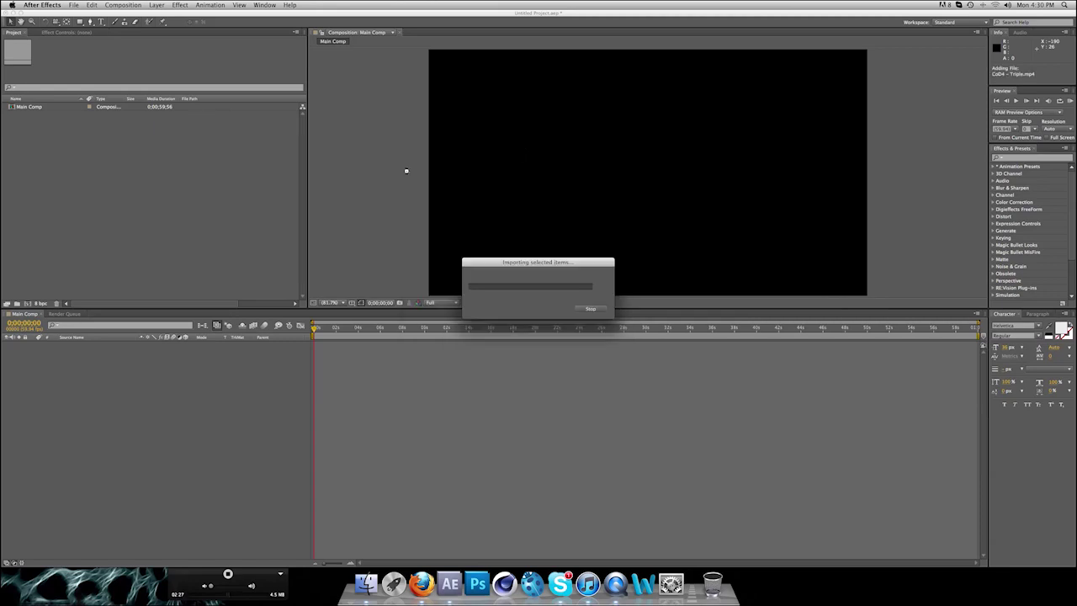
mouse_move(43, 108)
left_mouse_down()
mouse_move(62, 373)
mouse_move(31, 93)
mouse_move(35, 106)
left_mouse_up()
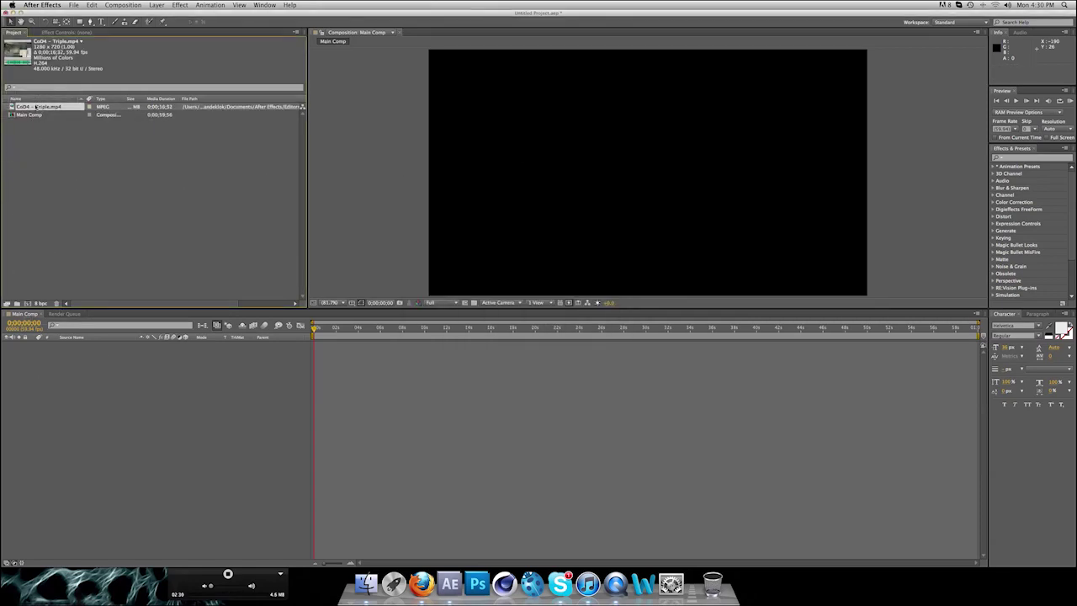
left_click(74, 5)
mouse_move(84, 113)
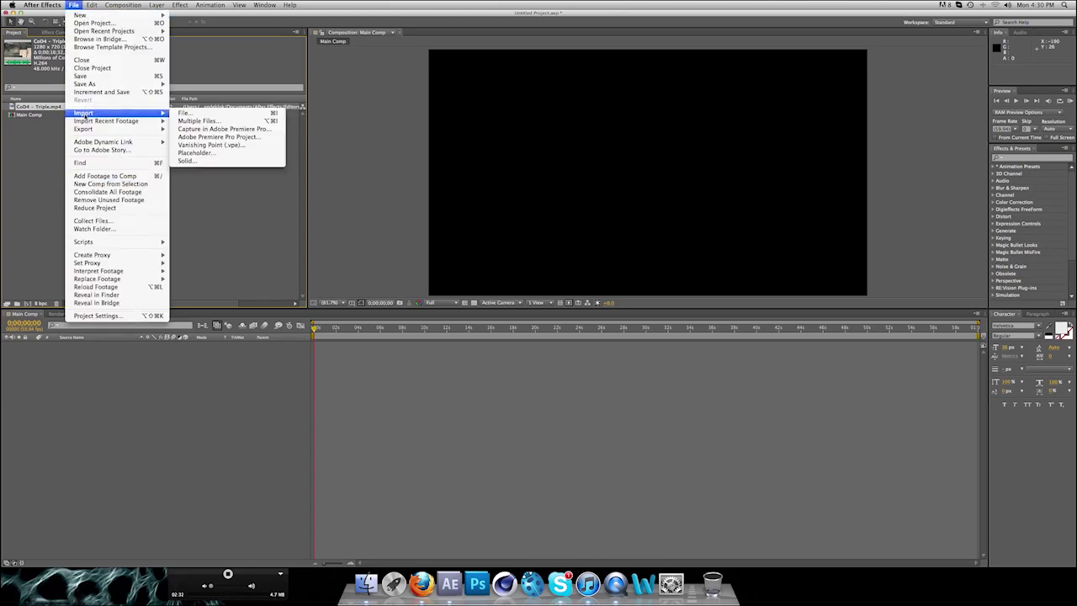
left_click(11, 148)
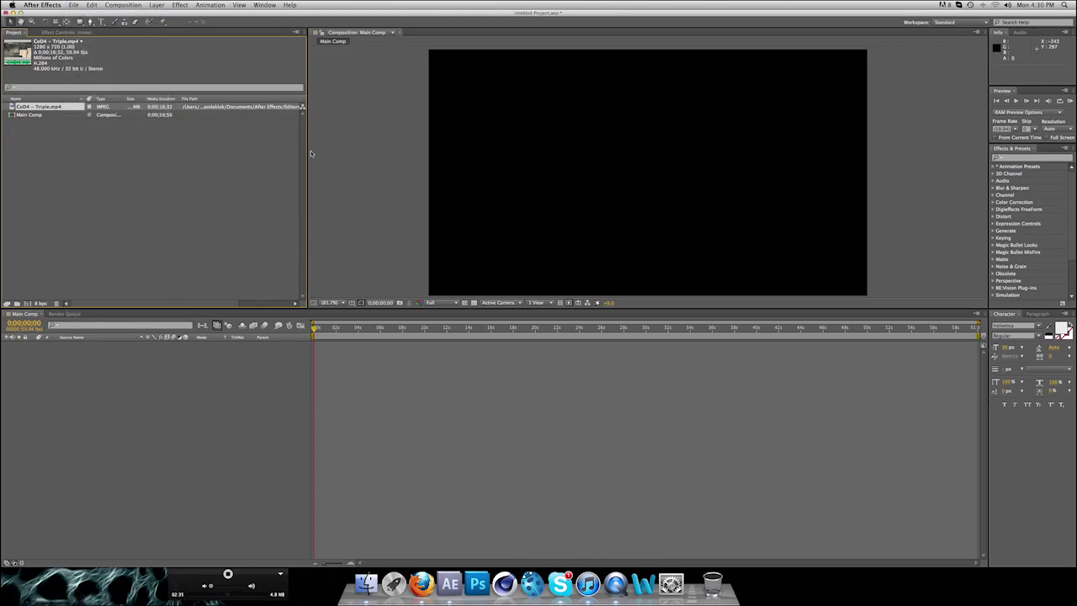
Add the CoD4 - Triple.mp4 clip to the Main Comp timeline, starting at the beginning.
left_click_drag(48, 111, 72, 409)
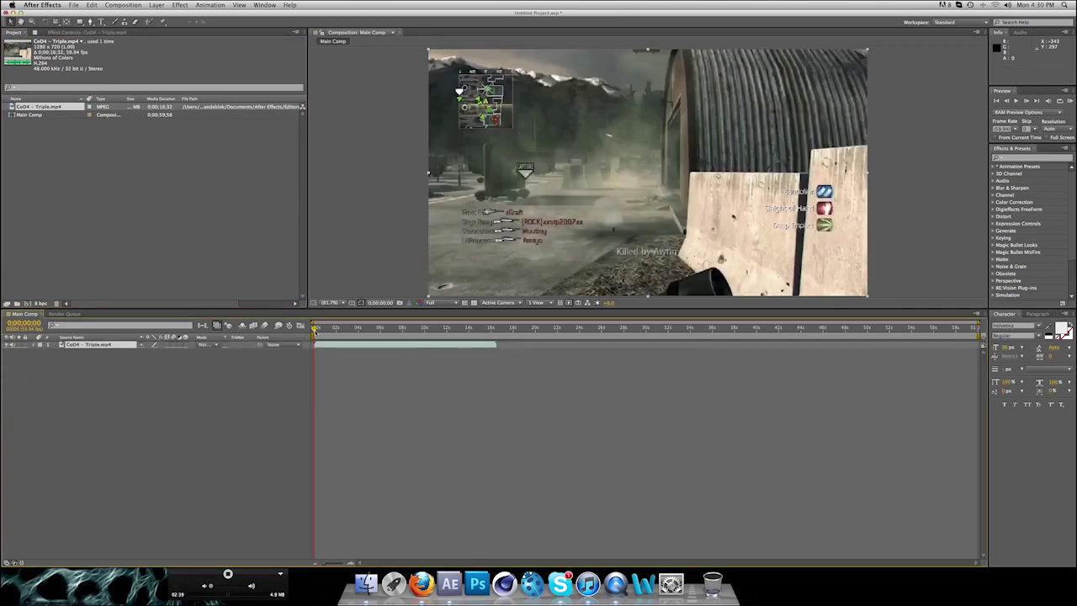
mouse_move(314, 328)
left_mouse_down()
mouse_move(455, 331)
mouse_move(314, 331)
left_mouse_up()
Show the audio levels and look through the list of effect categories.
left_click(1020, 32)
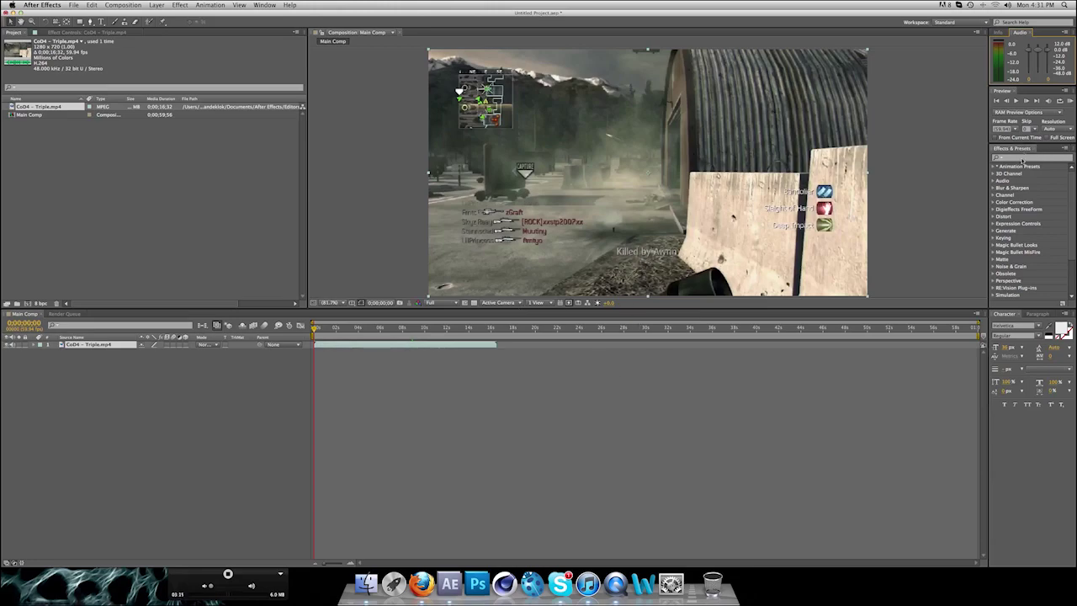
scroll(1067, 197, "down", 2)
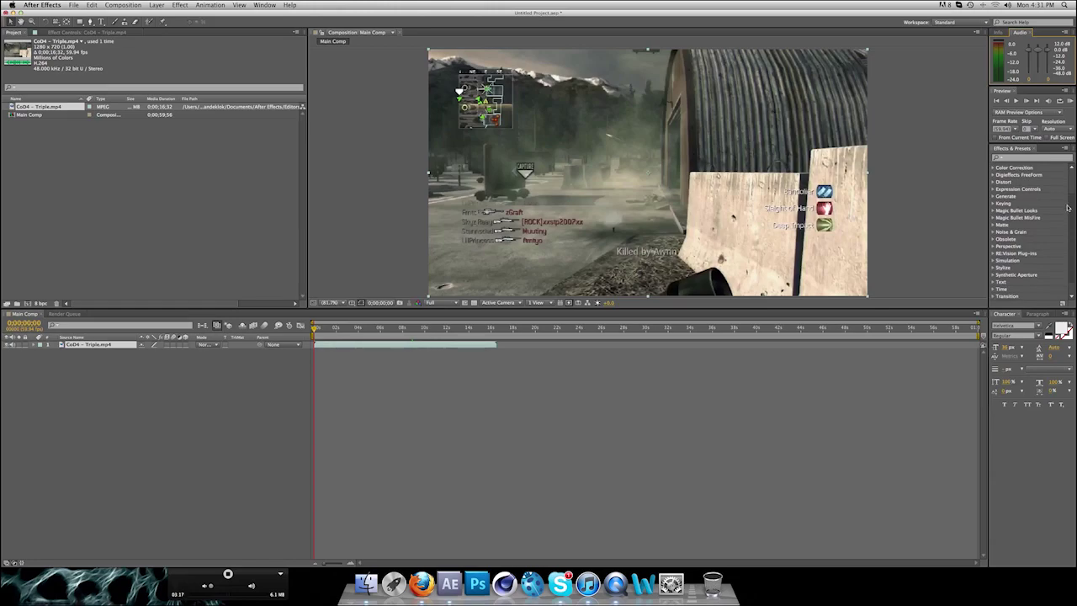
scroll(1068, 208, "up", 3)
mouse_move(1068, 181)
left_mouse_down()
mouse_move(1068, 211)
mouse_move(1069, 179)
left_mouse_up()
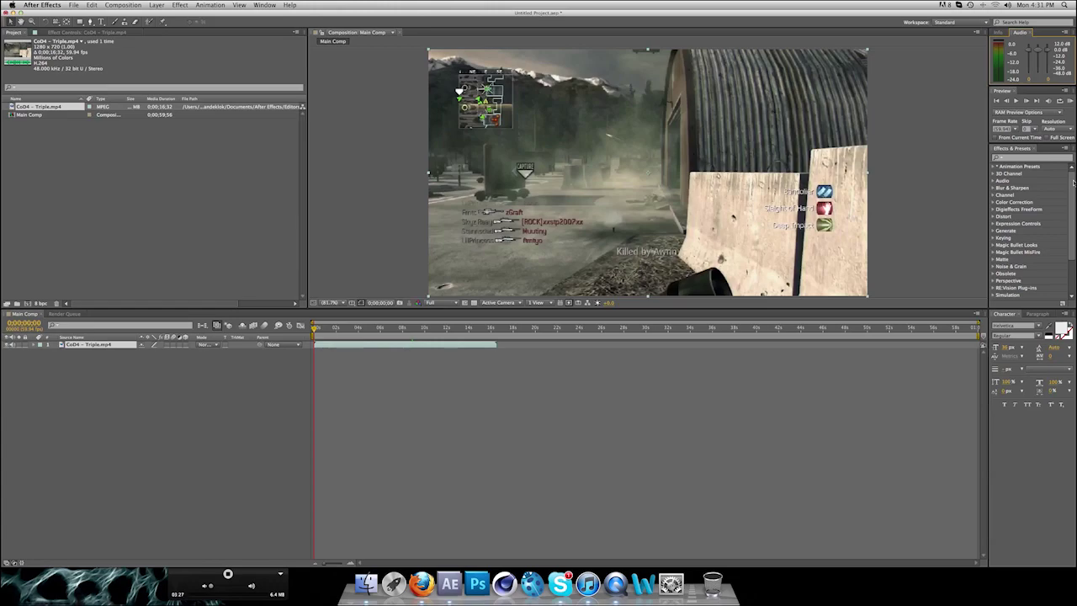
Search the effects for twixtor and for twitch, and select the Twitch effect from Video Copilot.
left_click(1031, 159)
type("twixtor")
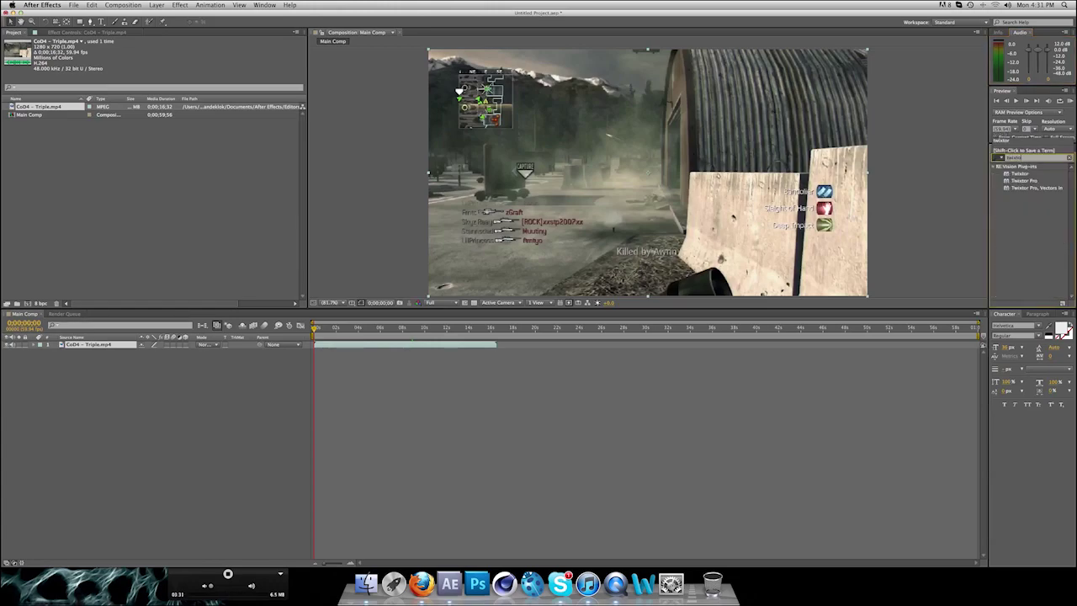
type("tw")
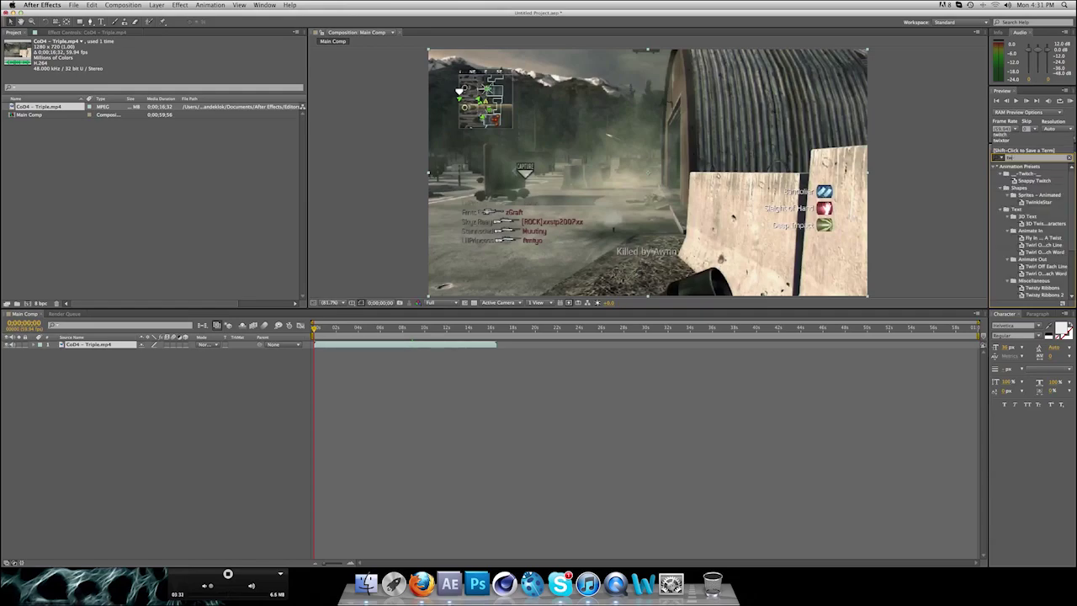
type("itch")
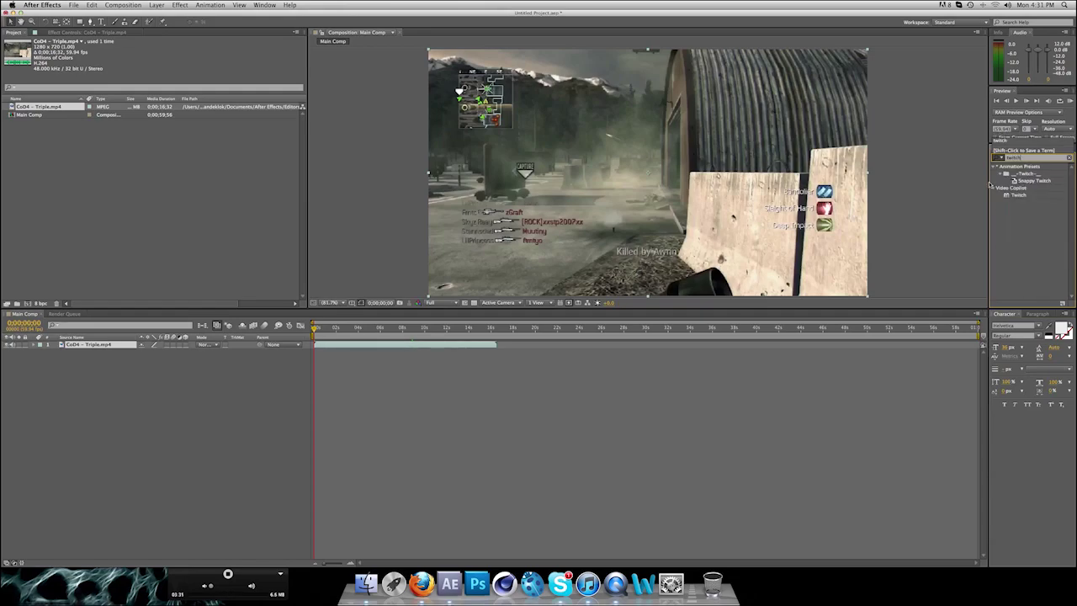
left_click(1014, 194)
Search the effects for looks, and clear the search to list all effect categories again.
left_click_drag(1023, 158, 963, 157)
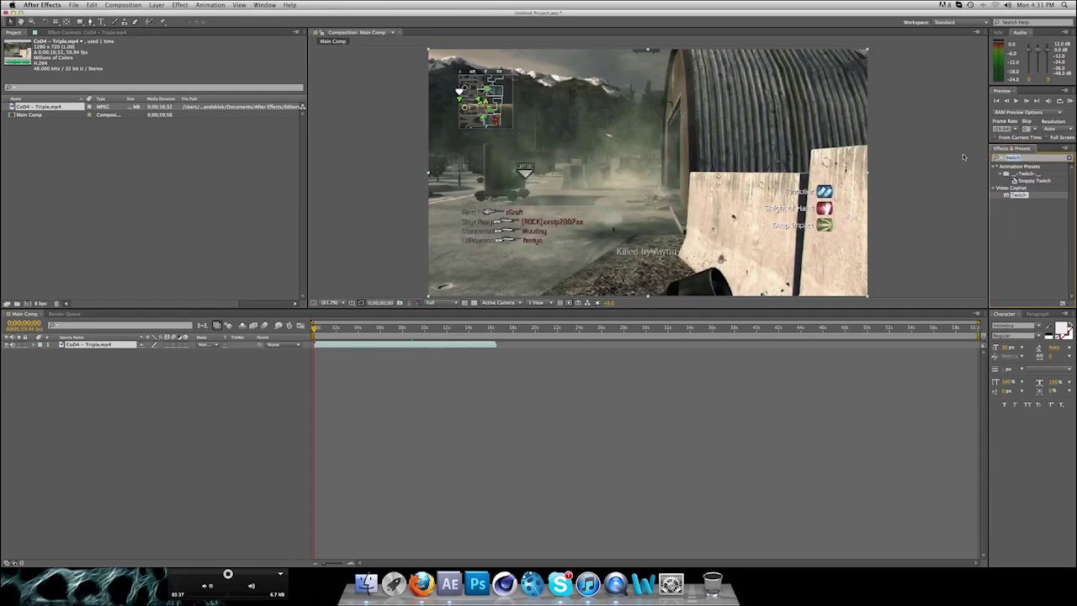
left_click(999, 157)
type("looks")
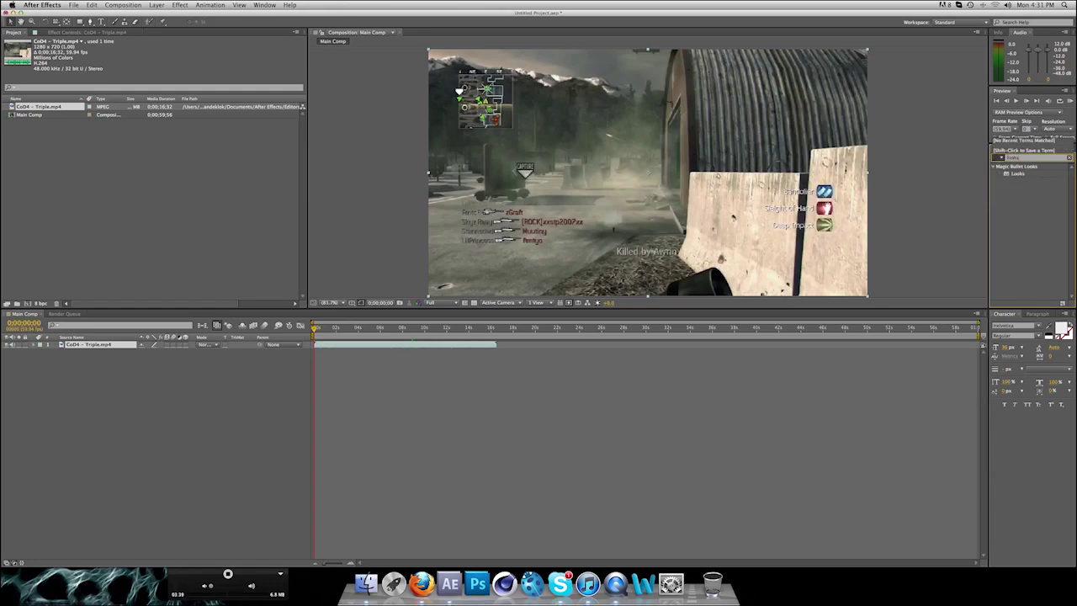
key("BackSpace")
key("BackSpace")
key("BackSpace")
key("BackSpace")
key("BackSpace")
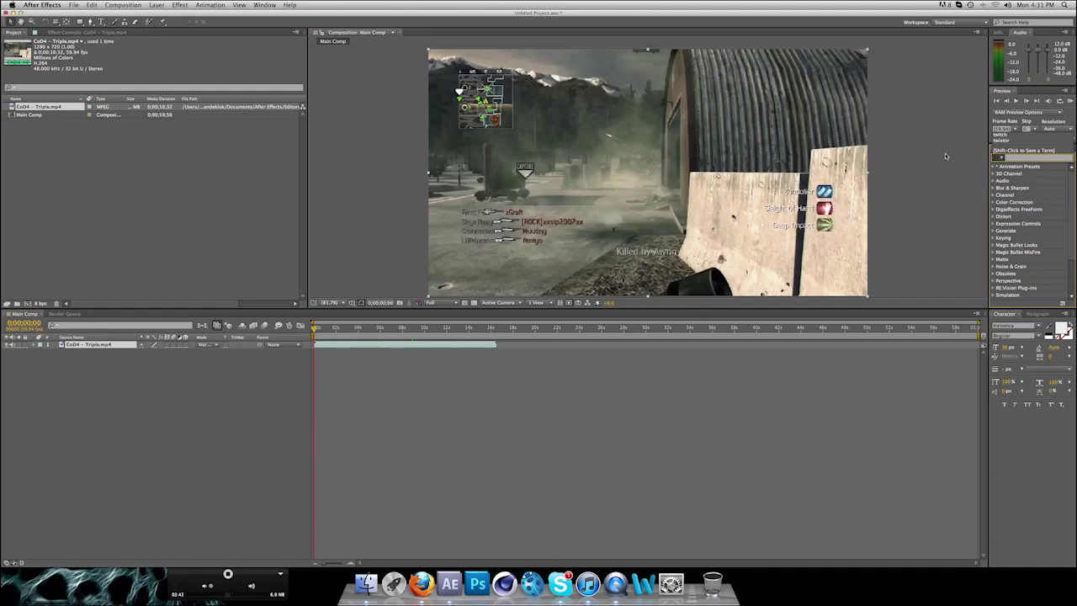
key("Return")
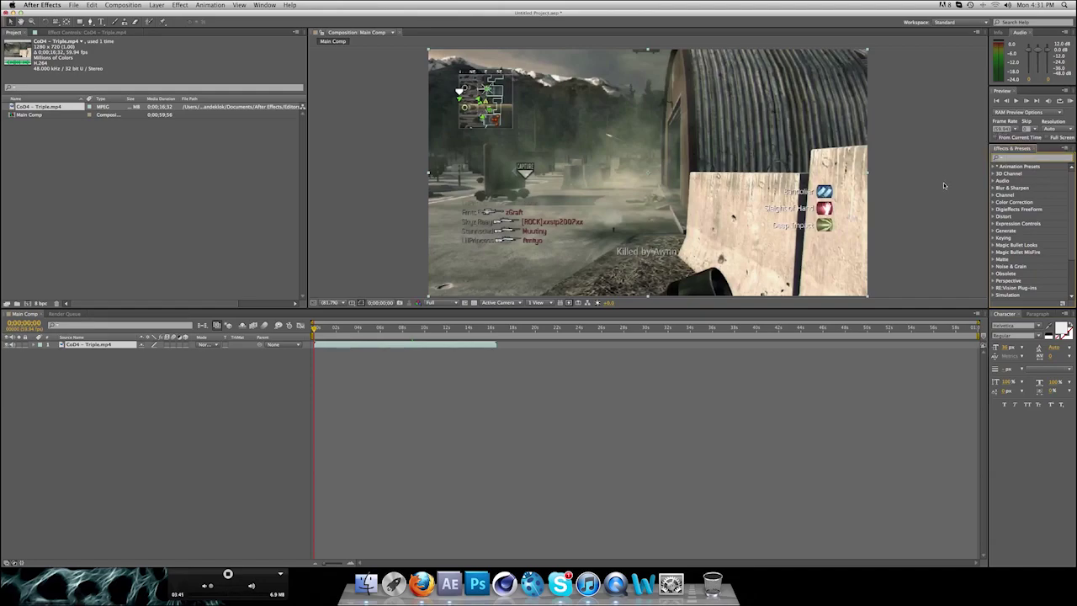
Look at the paragraph formatting options and return to the character formatting options.
left_click(1037, 315)
left_click(1005, 315)
left_click(1037, 316)
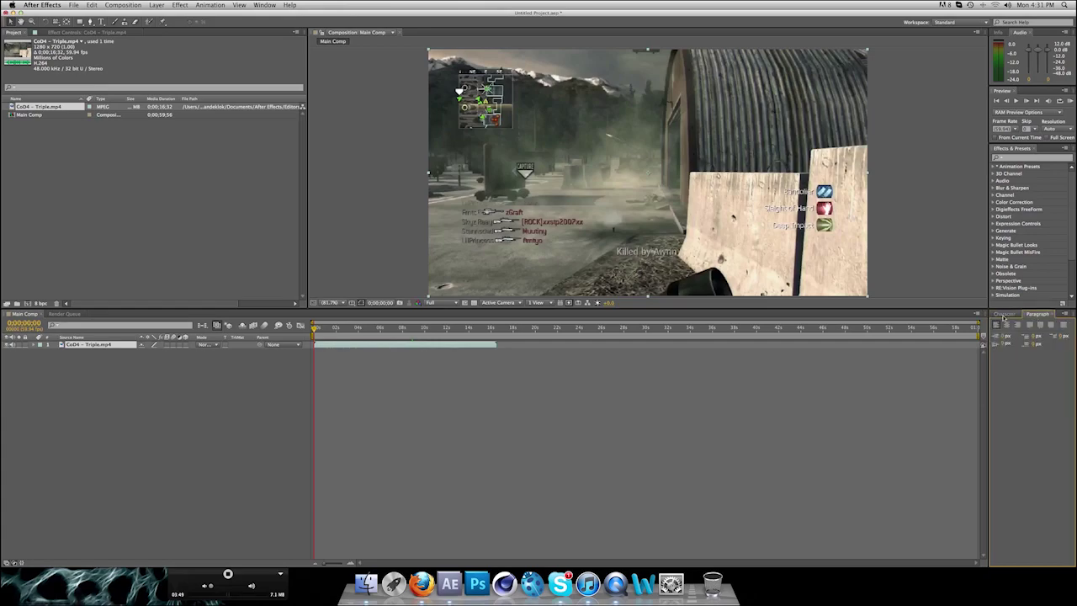
left_click(1004, 316)
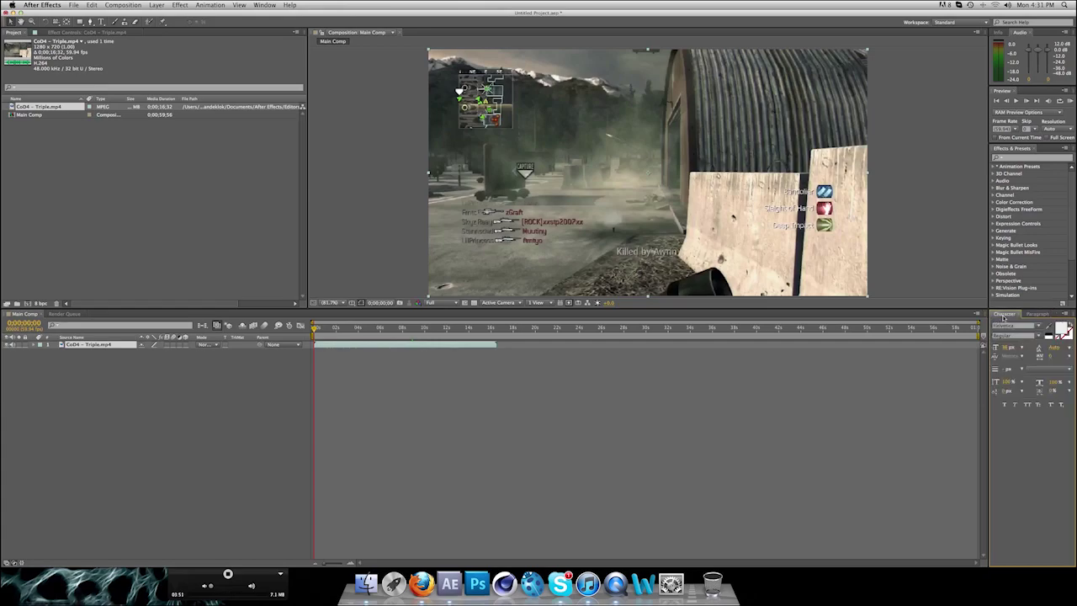
Draw a text box over the middle of the footage with the Type tool, and undo it.
left_click(101, 21)
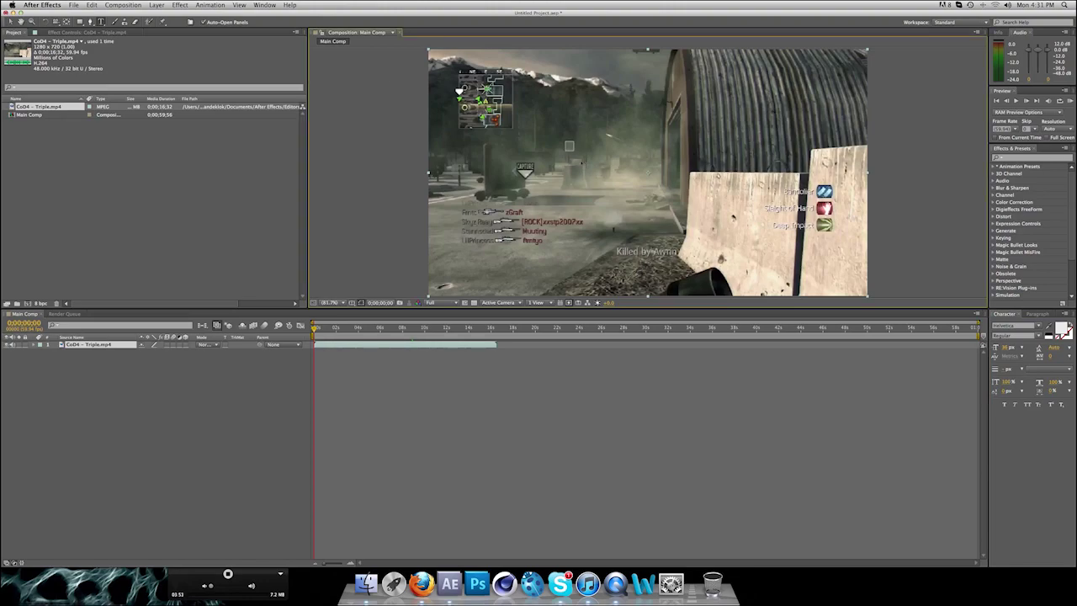
left_click_drag(566, 142, 715, 259)
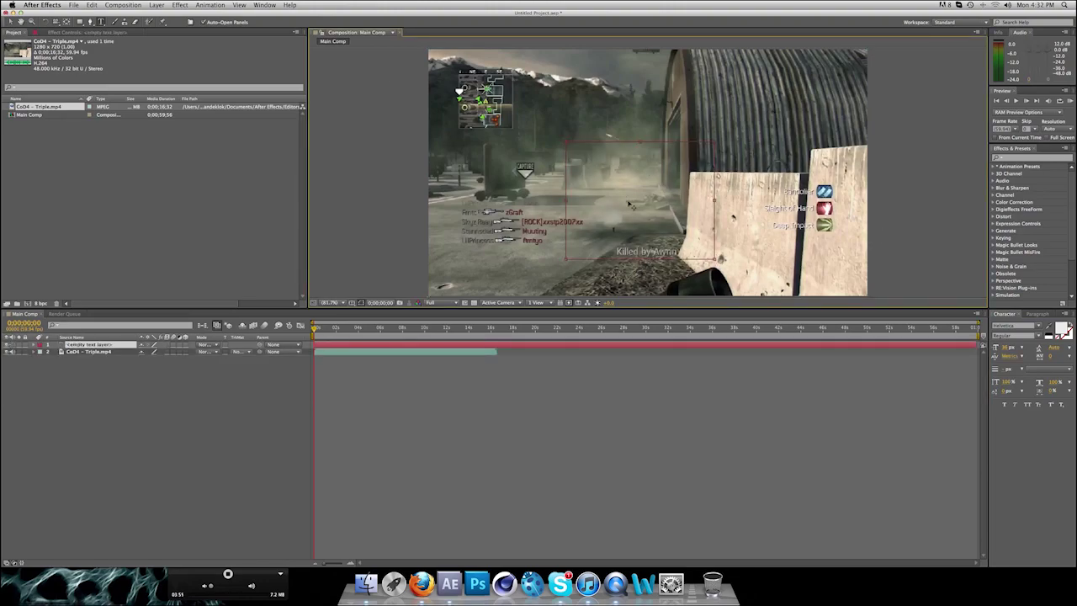
key("super+z")
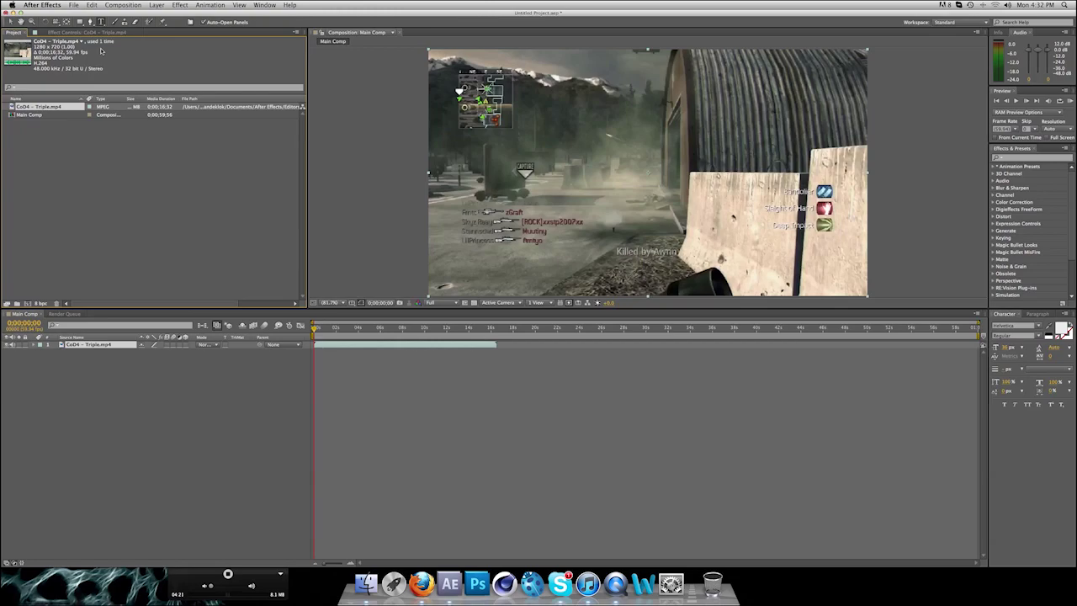
Split the gameplay clip at 0;00;07;54, discarding the part before the cut, and move the remaining part to the start of the timeline.
left_click_drag(313, 330, 401, 331)
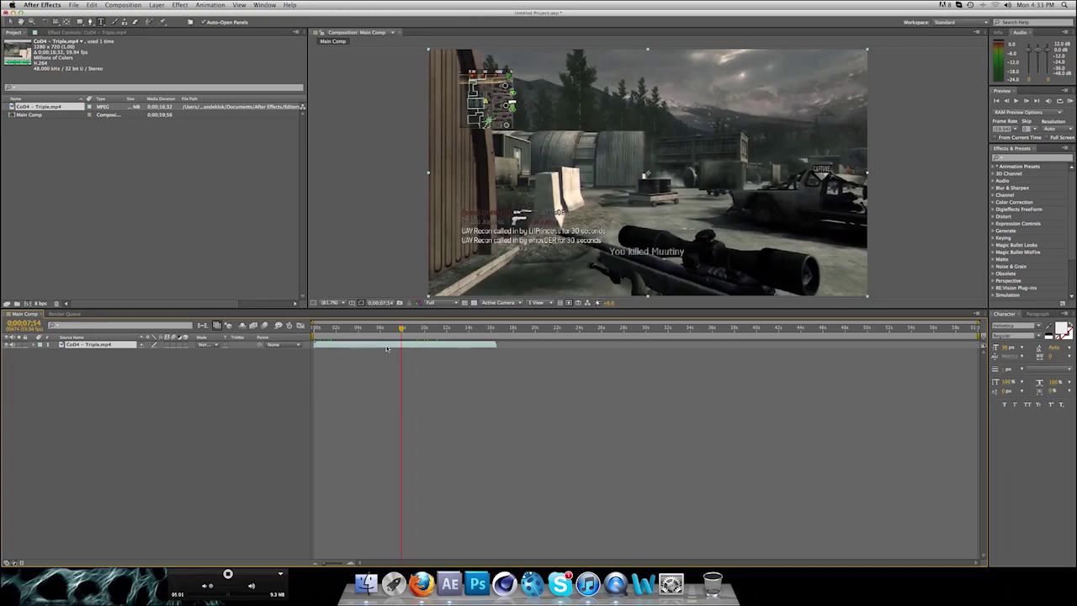
key("super+shift+d")
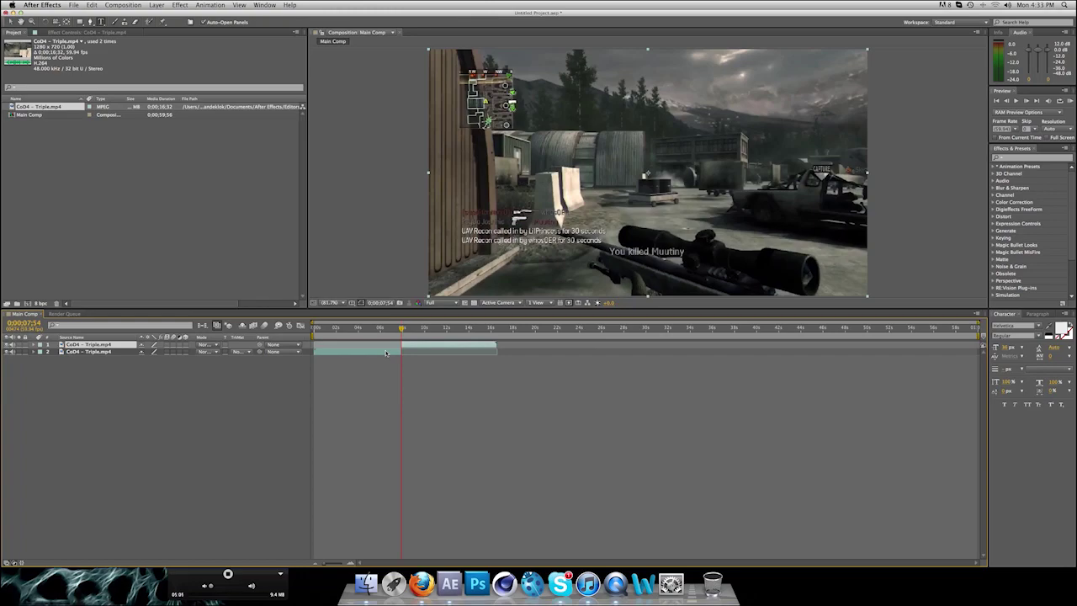
left_click(386, 352)
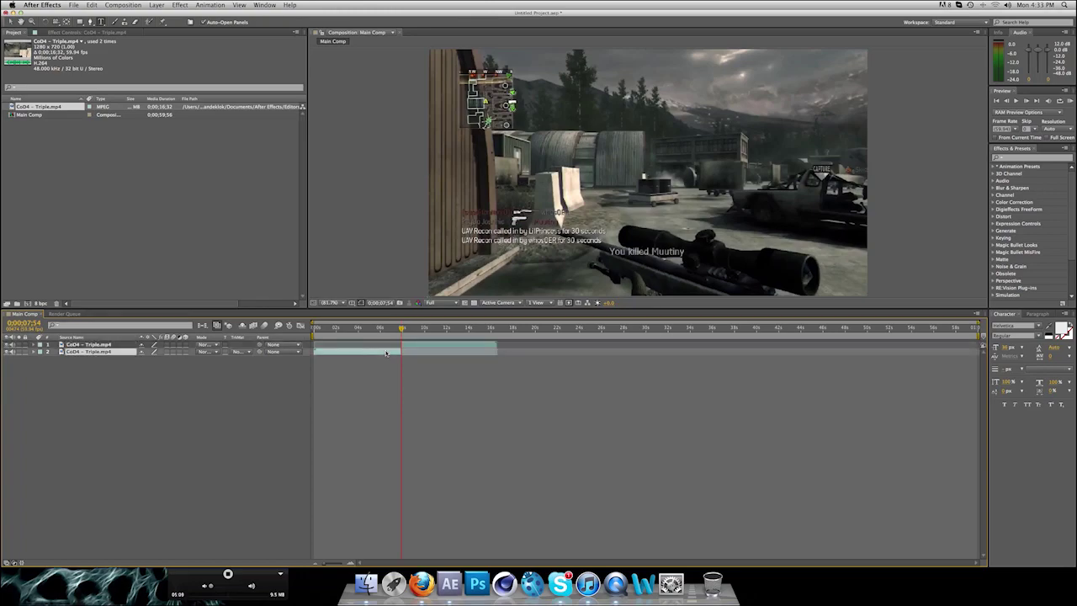
key("Delete")
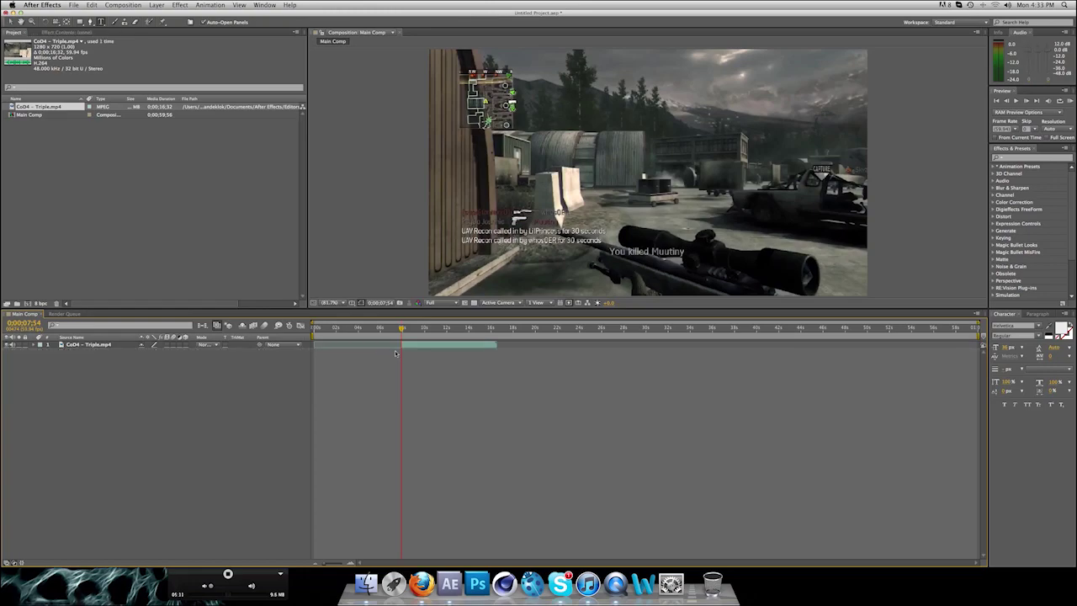
mouse_move(413, 346)
left_mouse_down()
mouse_move(323, 350)
mouse_move(313, 329)
mouse_move(367, 329)
mouse_move(346, 331)
left_mouse_up()
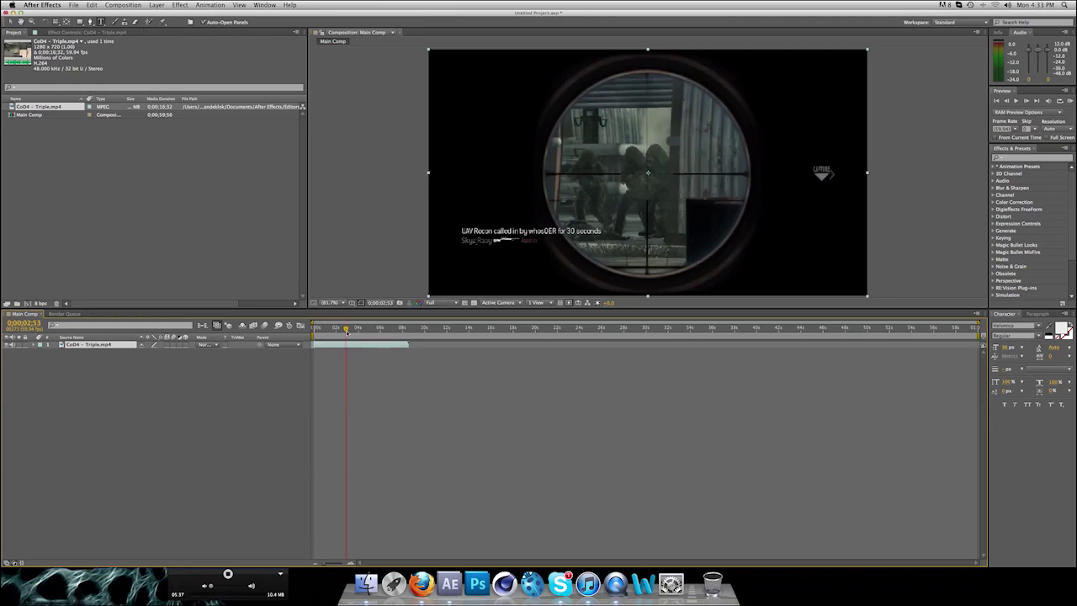
Add a composition marker and align it with the playhead at 0;00;02;53.
left_click_drag(983, 337, 348, 350)
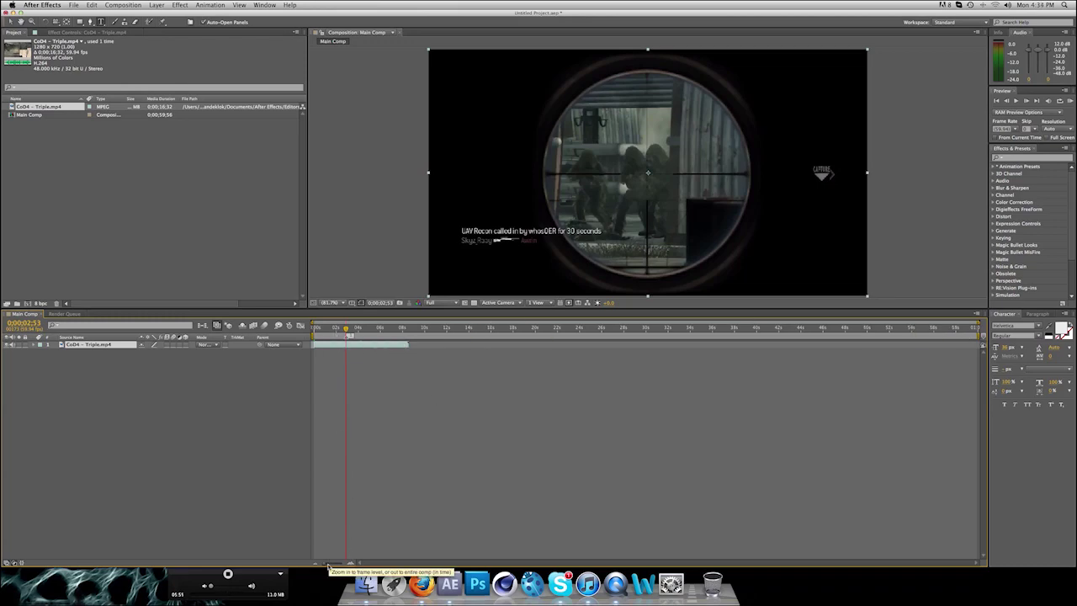
left_click_drag(325, 564, 349, 565)
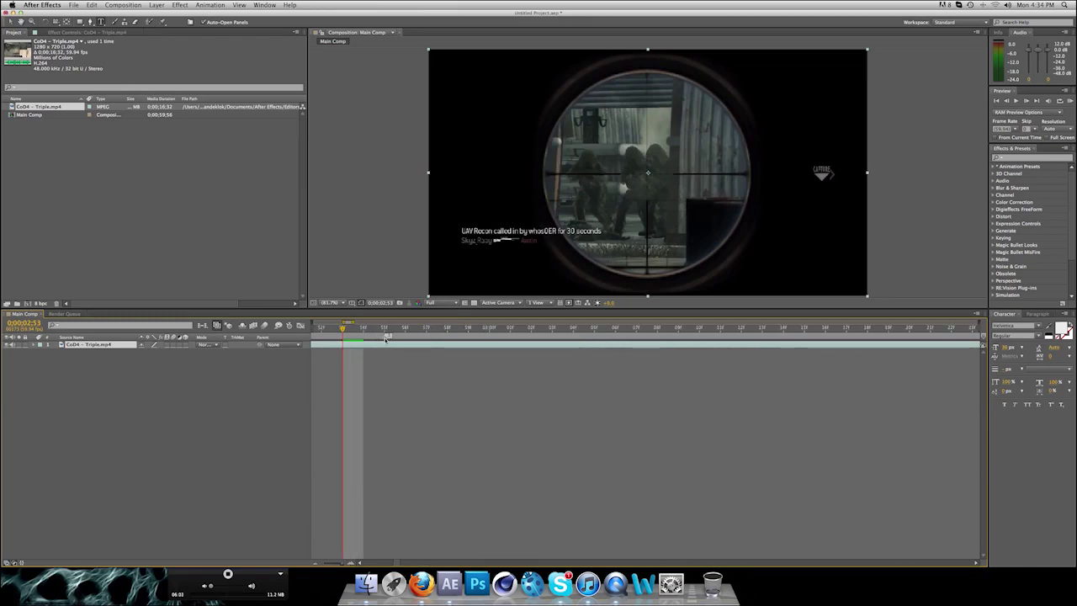
left_click_drag(385, 339, 349, 341)
left_click(317, 565)
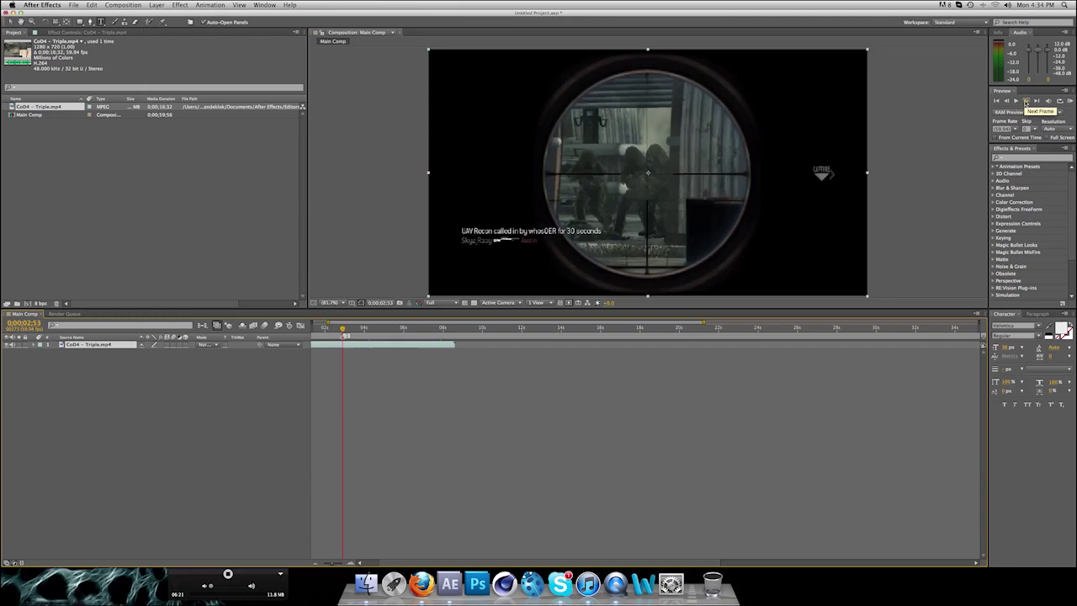
Step through the clip frame by frame, forward and back, and continue forward to 0;00;04;49.
left_click(1025, 101)
left_click(1026, 101)
left_click(1026, 101)
left_click(1007, 101)
left_click(1007, 101)
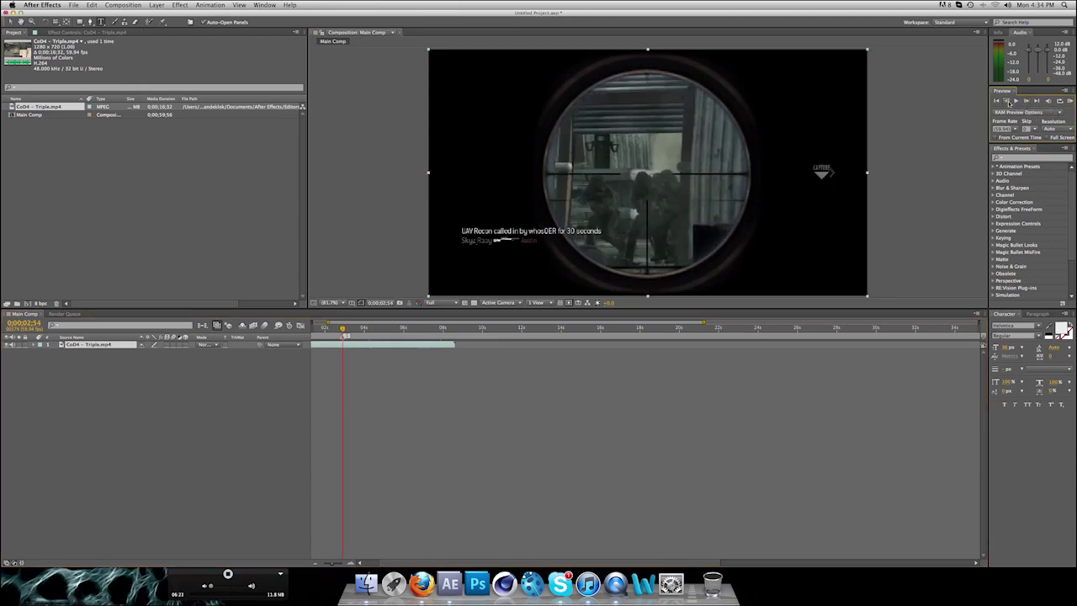
left_click(1006, 101)
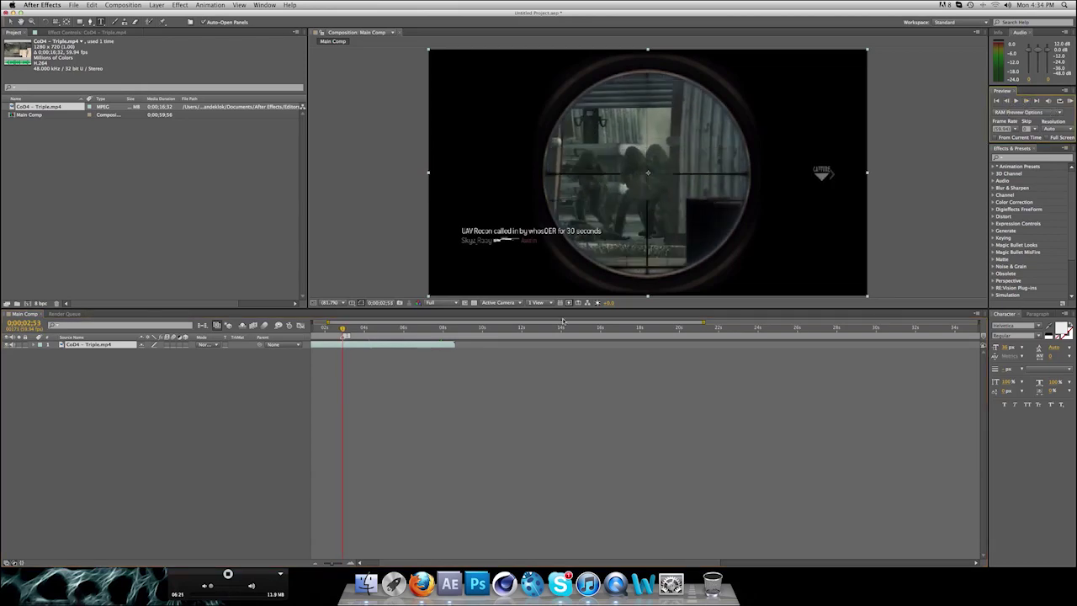
key("Page_Down")
key("Page_Down")
key("Page_Down")
key("Page_Down")
key("Page_Down")
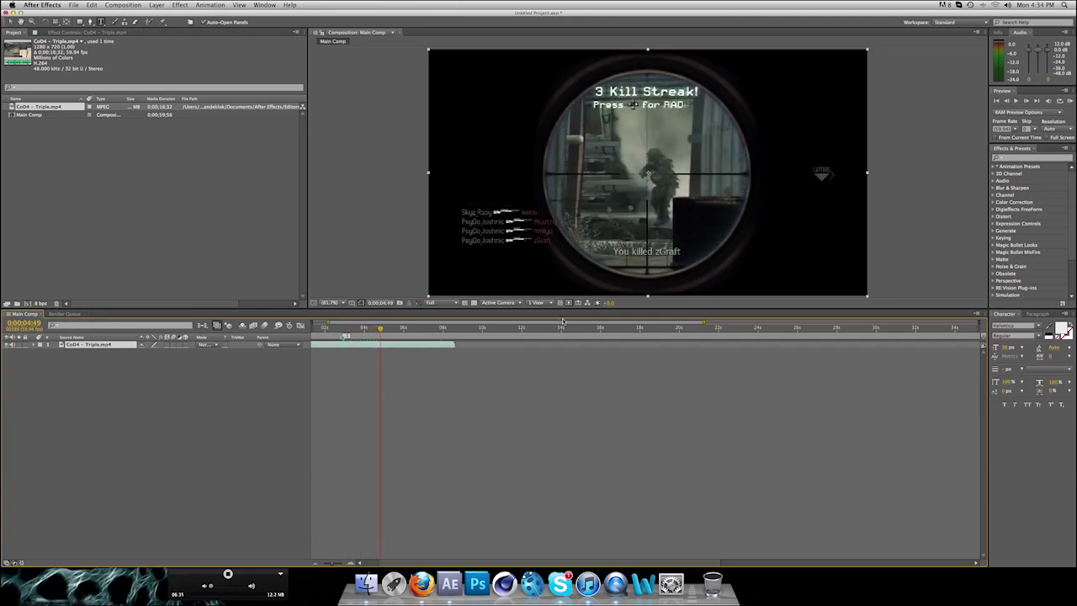
Remove the composition marker and return the playhead to the start of the composition.
left_click_drag(346, 337, 375, 335)
left_click_drag(379, 329, 283, 335)
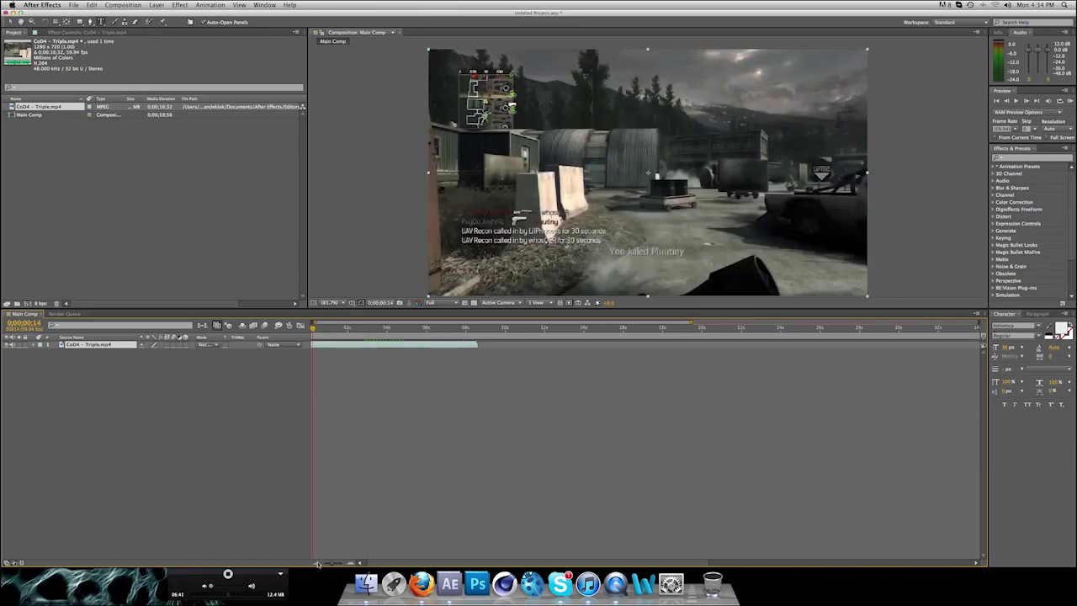
left_click(315, 563)
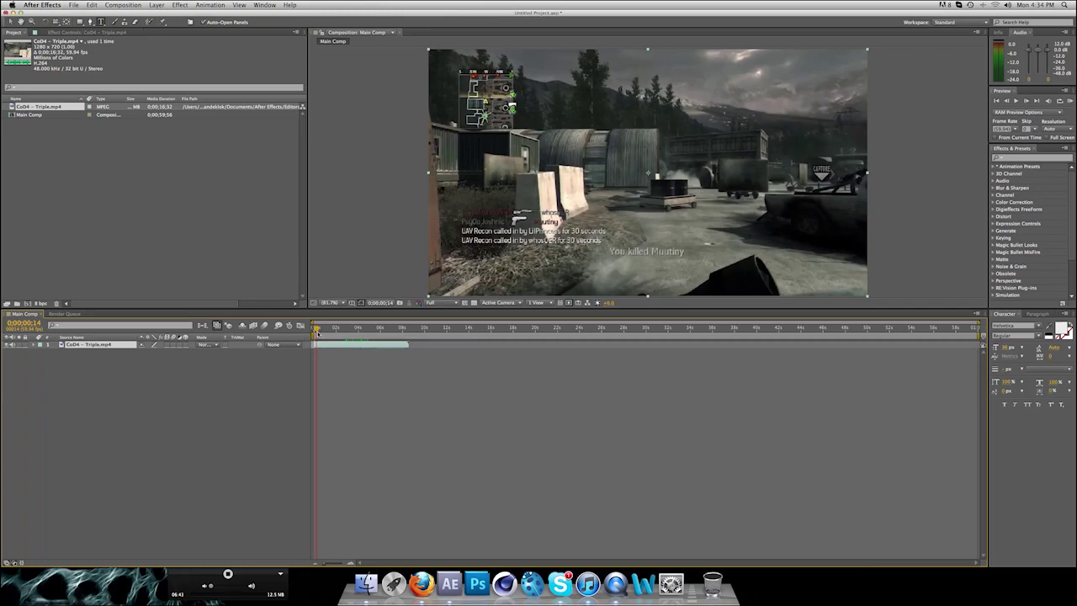
left_click_drag(317, 331, 304, 332)
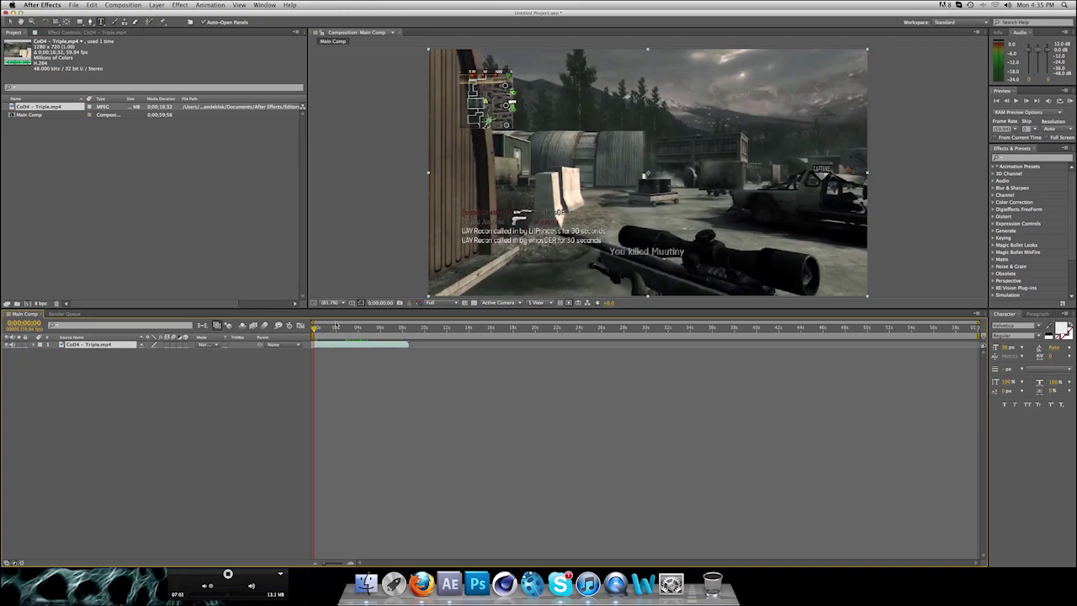
Create an adjustment layer above the gameplay clip and rename it CC.
left_click(158, 5)
mouse_move(168, 15)
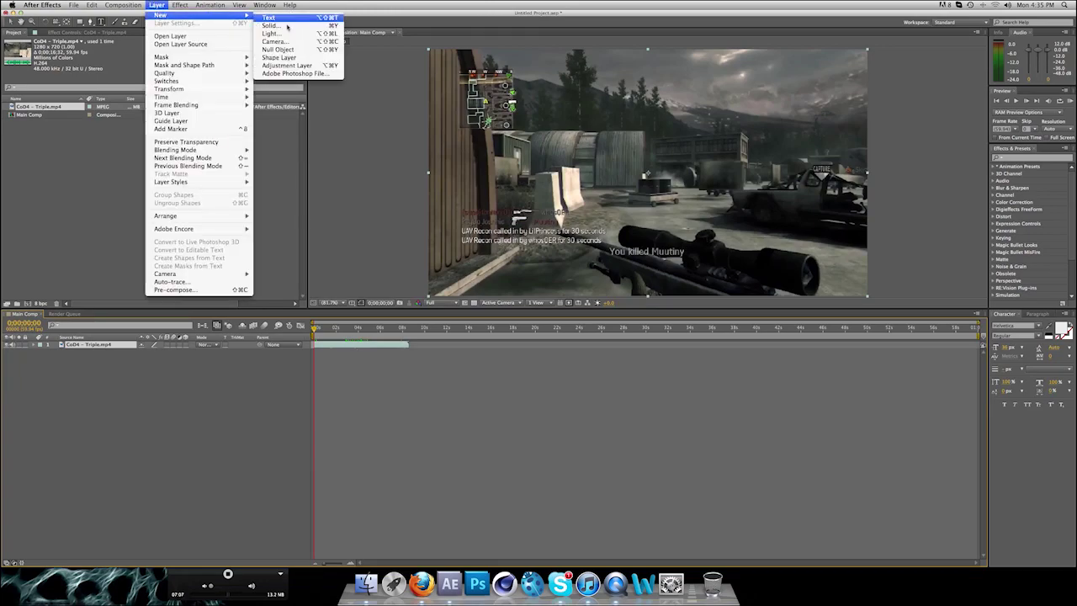
left_click(296, 66)
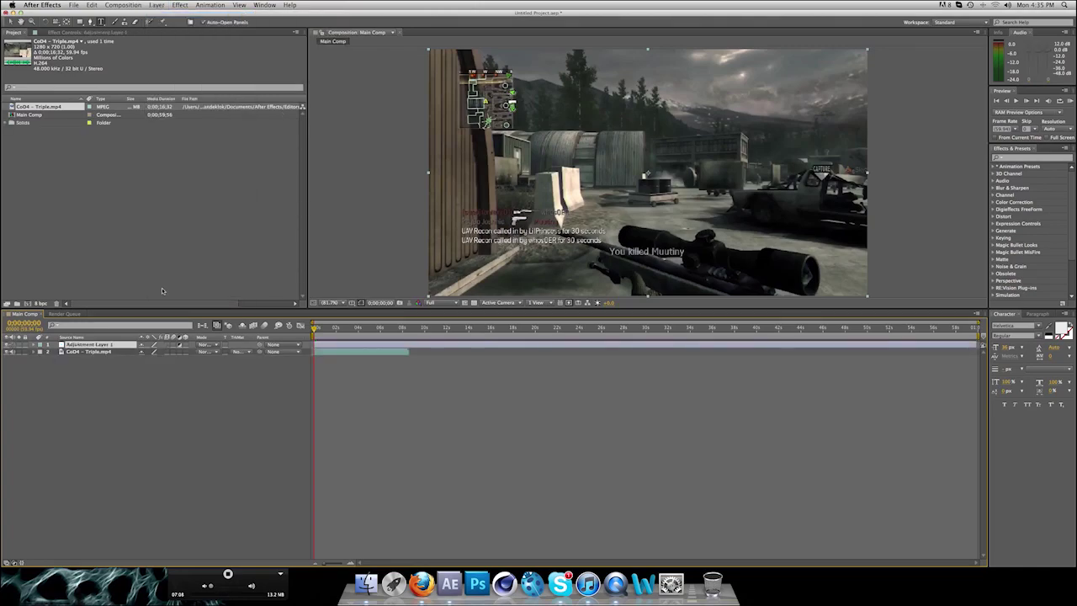
right_click(105, 345)
left_click(153, 559)
key("Return")
type("CC")
left_click(151, 440)
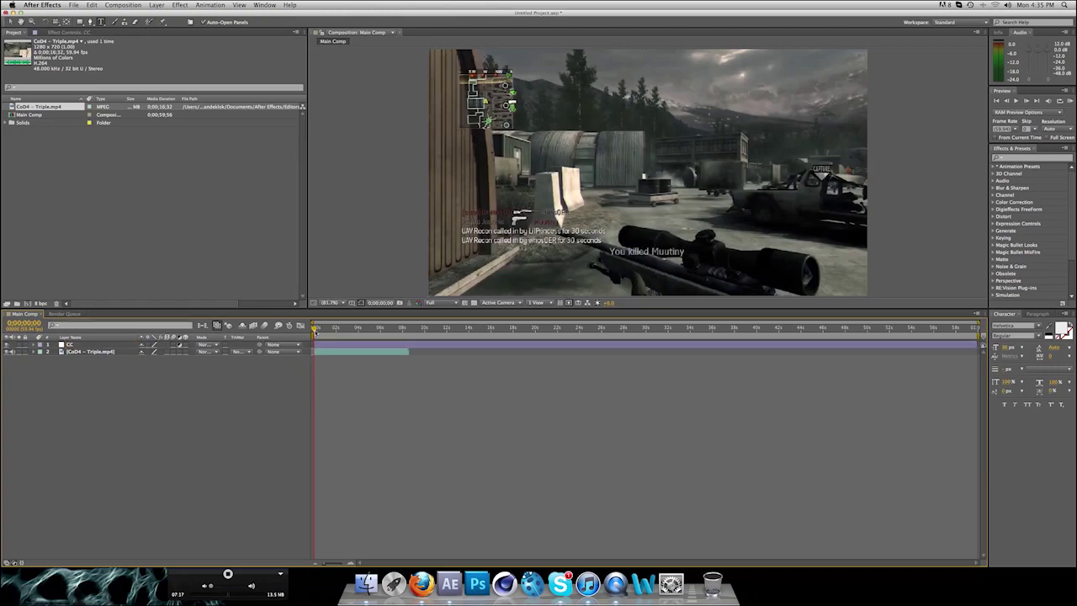
Trim the end of the CC adjustment layer to the end of the clip at 0;00;08;37.
left_click_drag(314, 331, 410, 329)
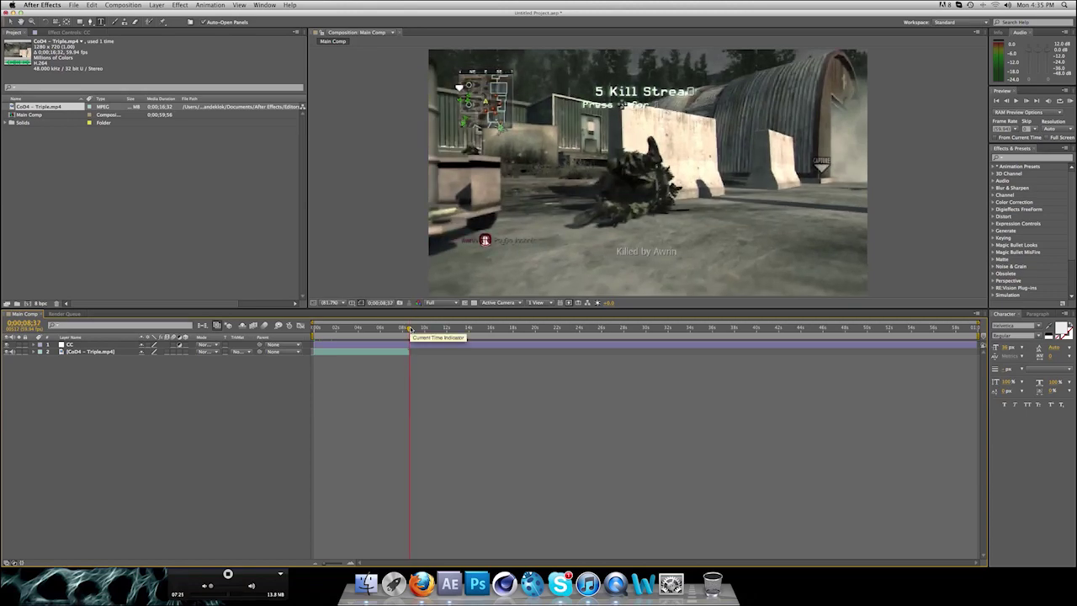
left_click(400, 345)
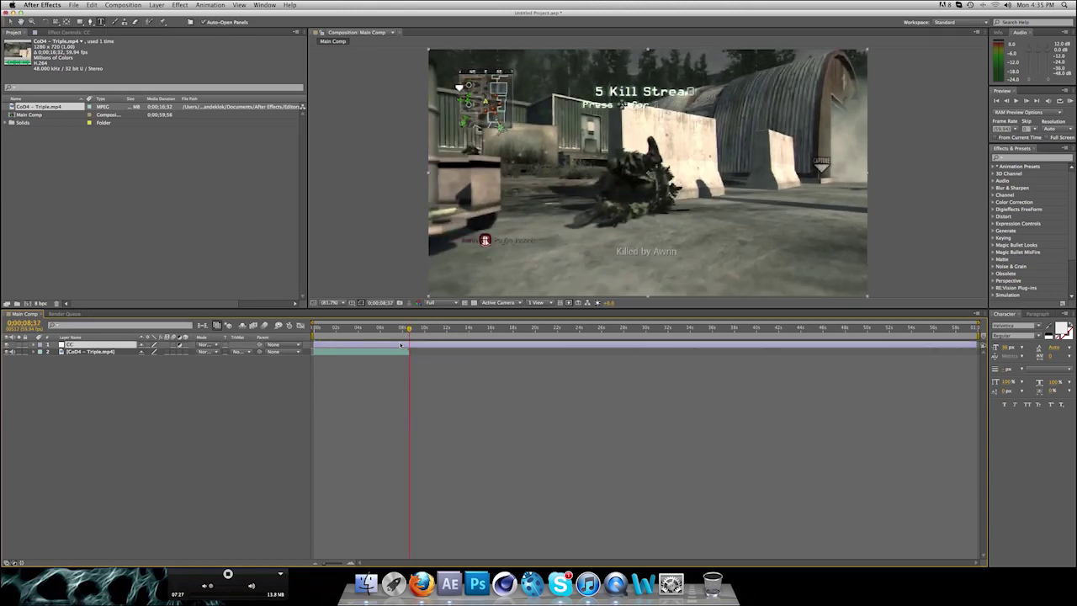
key("alt+bracketright")
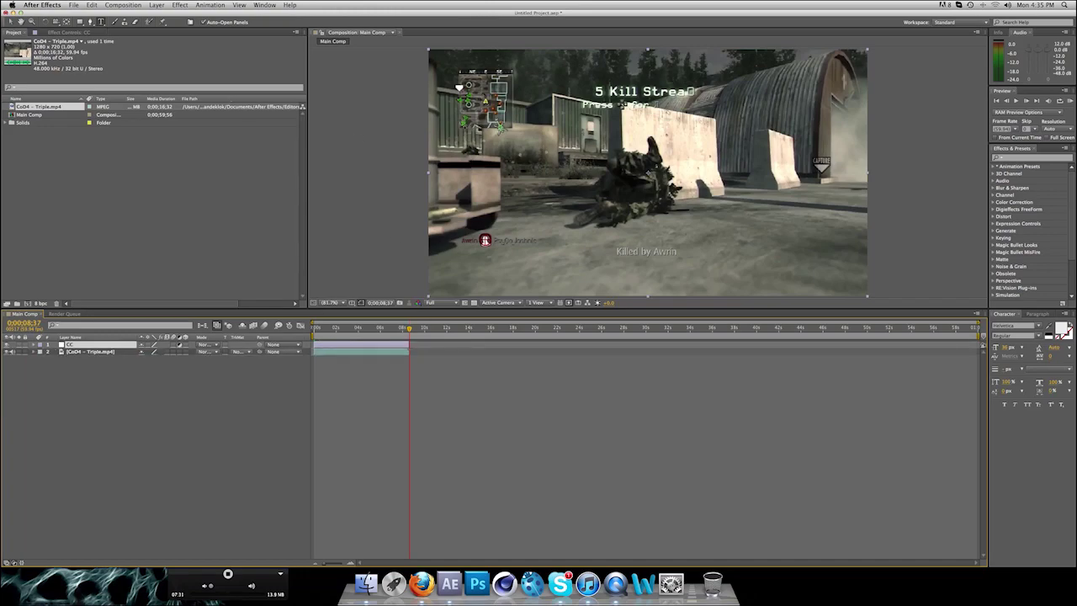
Try out a text layer over the footage with an enlarged letter V, and delete the layer.
left_click_drag(464, 124, 714, 250)
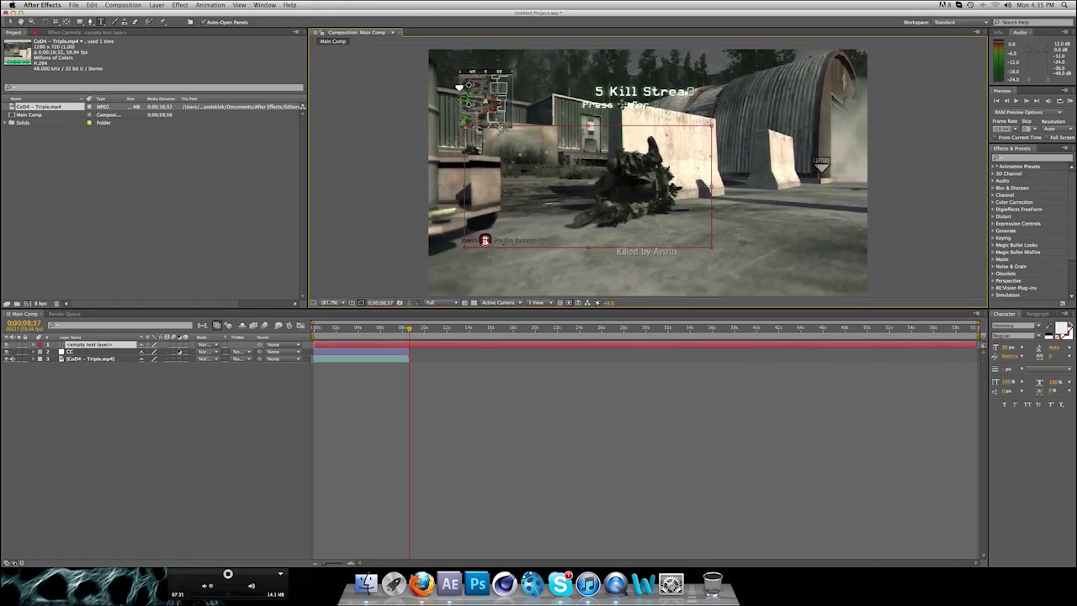
left_click_drag(1005, 347, 1061, 348)
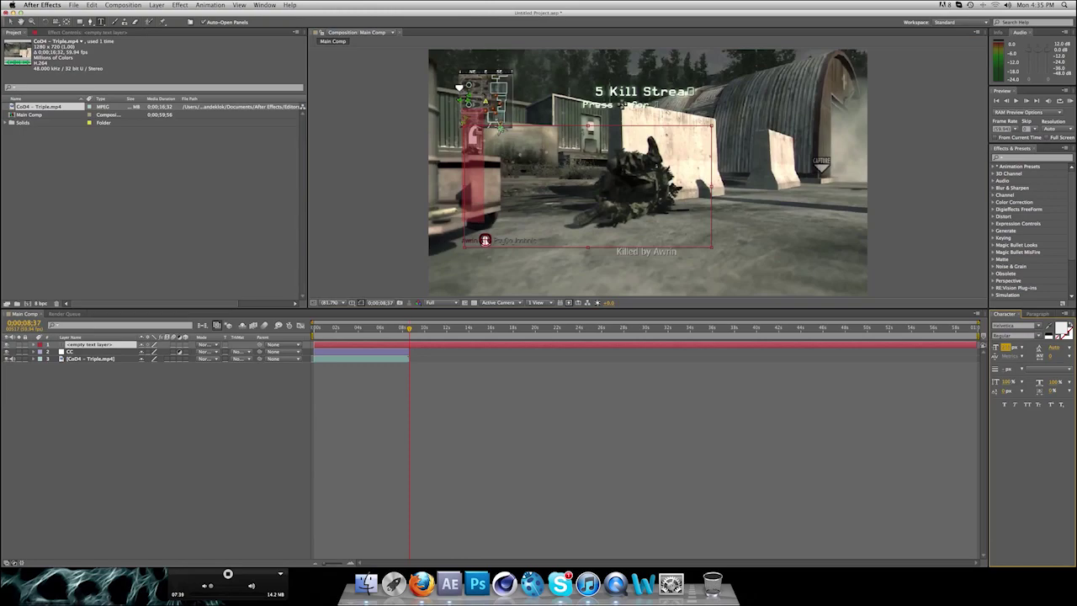
left_click(1006, 347)
type("22")
key("Return")
type("'")
key("BackSpace")
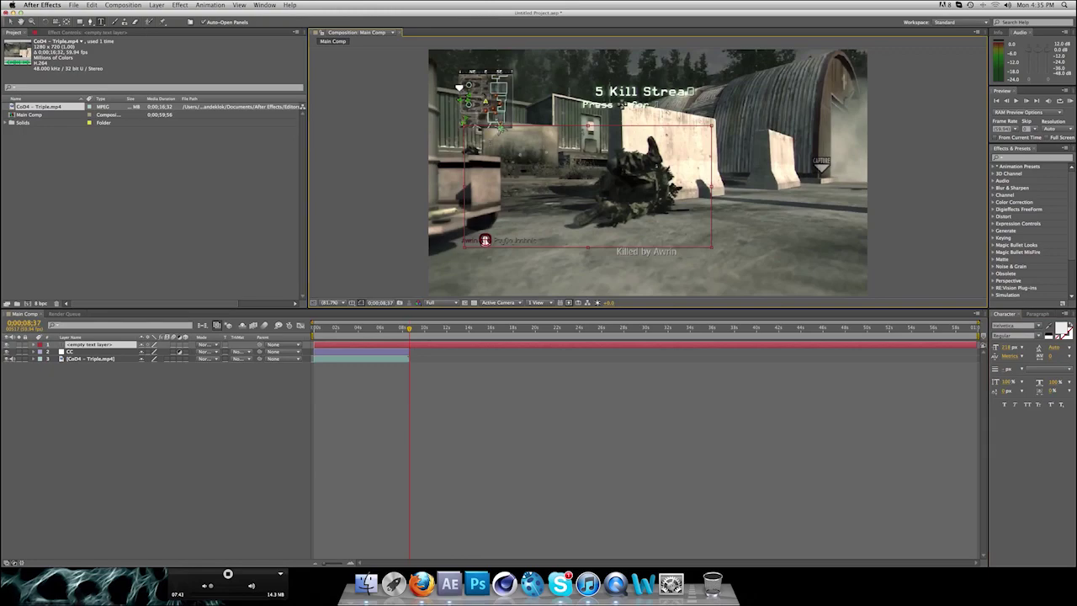
type("]")
type("V")
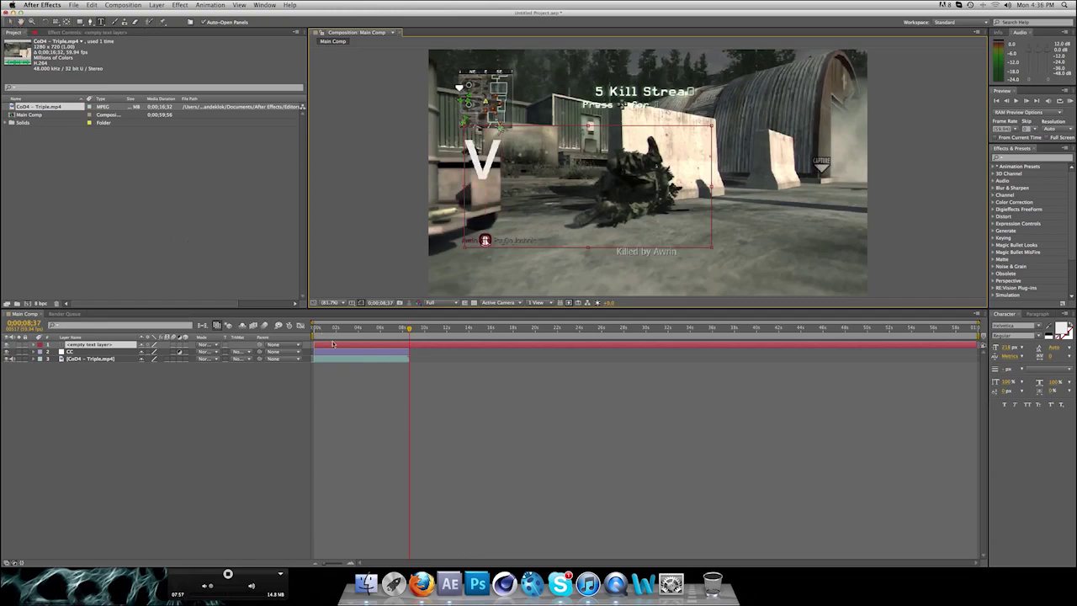
left_click(334, 345)
key("Delete")
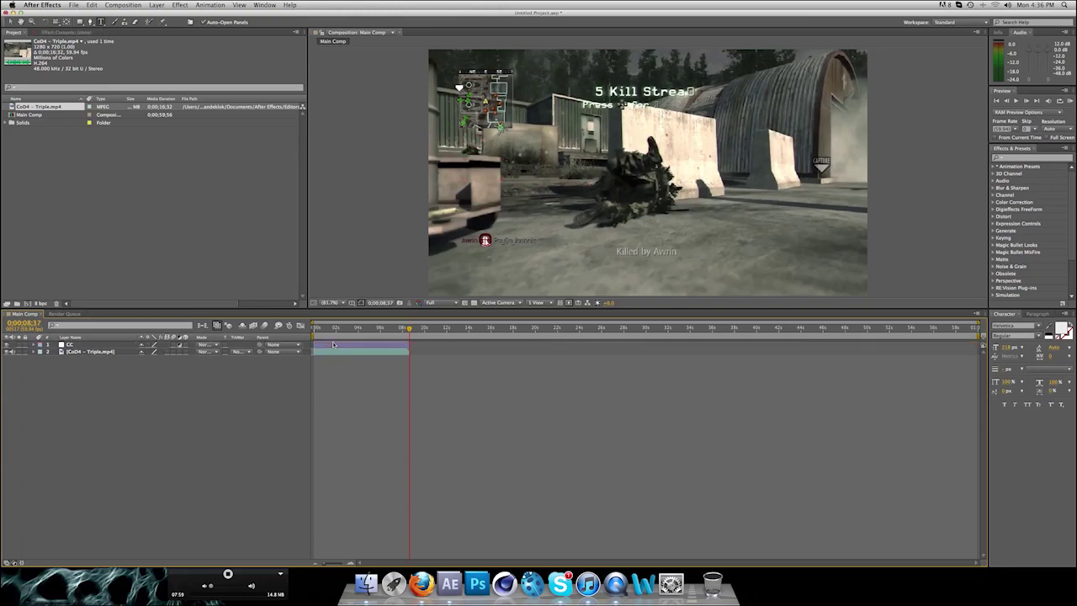
With the playhead at 0;00;06;59, search the effects for looks and apply the Magic Bullet Looks effect to the CC layer.
left_click(333, 345)
mouse_move(412, 333)
left_mouse_down()
mouse_move(311, 330)
mouse_move(392, 331)
left_mouse_up()
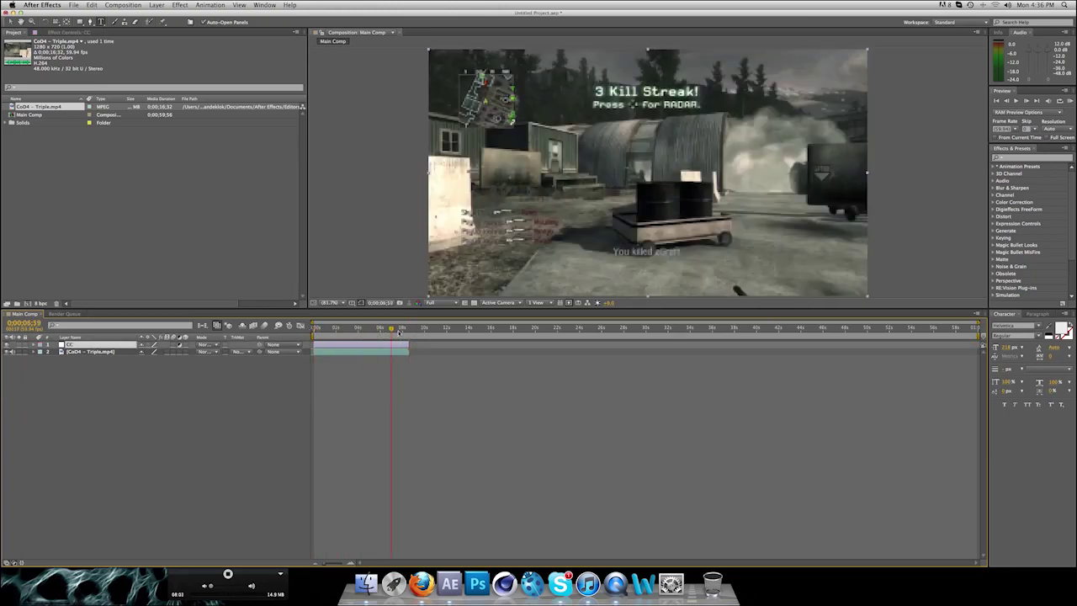
left_click(1031, 157)
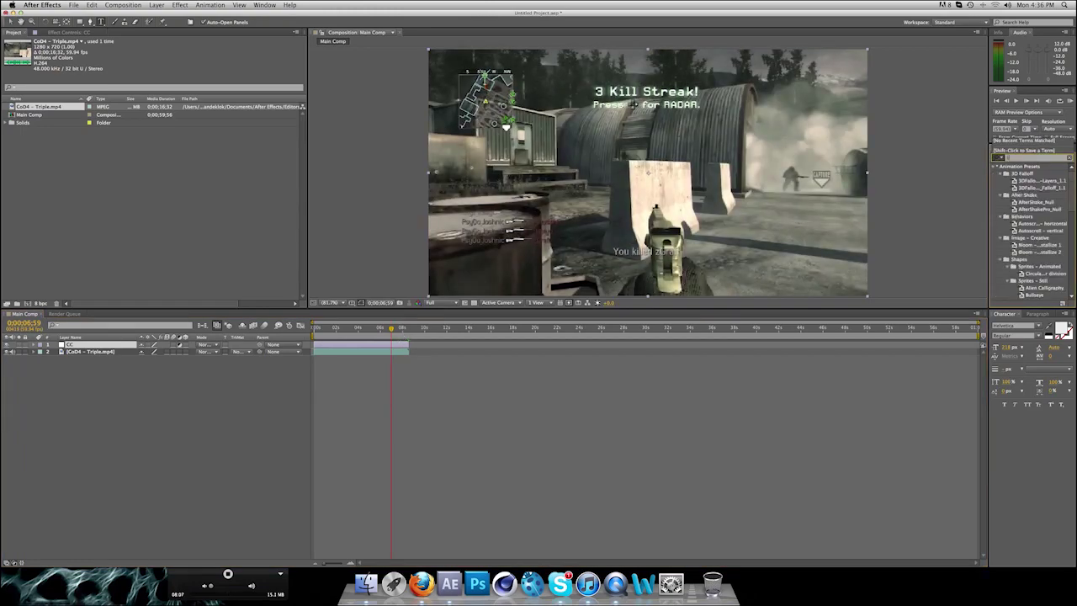
type("looks")
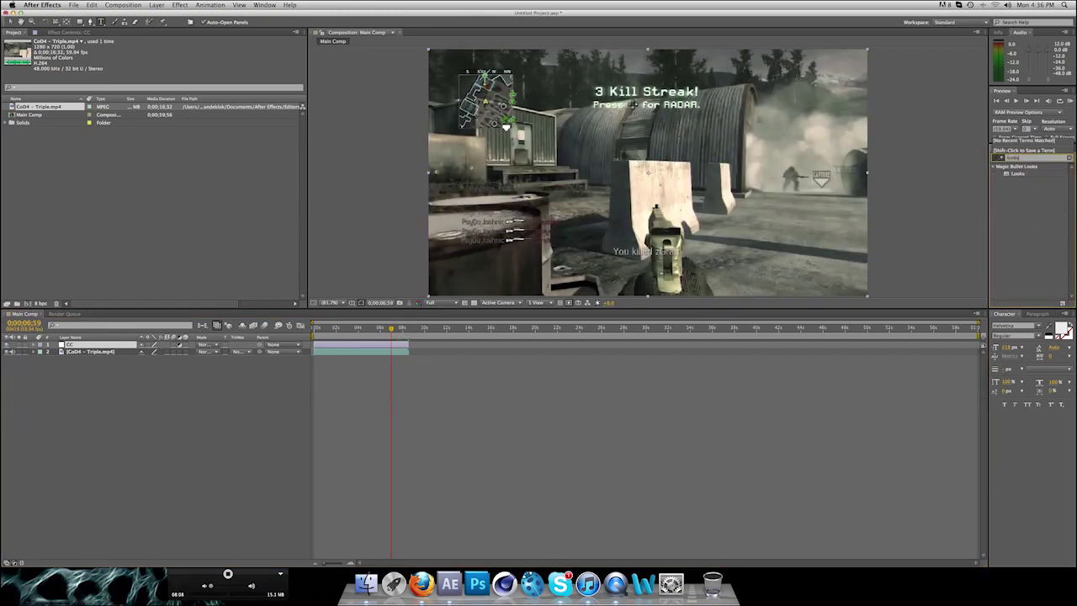
left_click(1018, 173)
left_click_drag(248, 329, 339, 344)
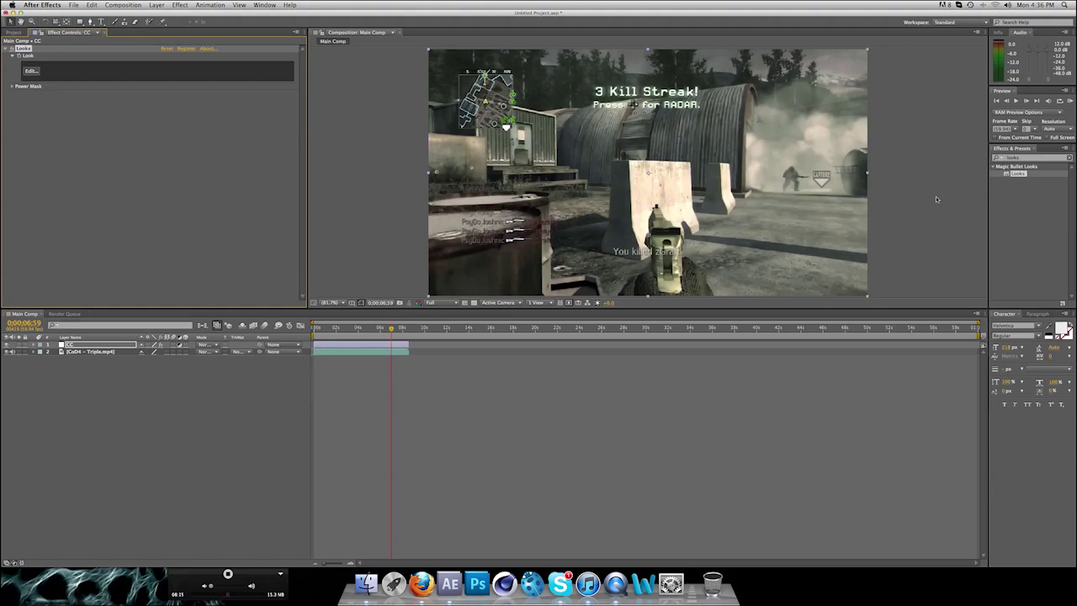
Open the Looks effect for editing, show its library of preset looks, and expand the Enigma group.
left_click(30, 72)
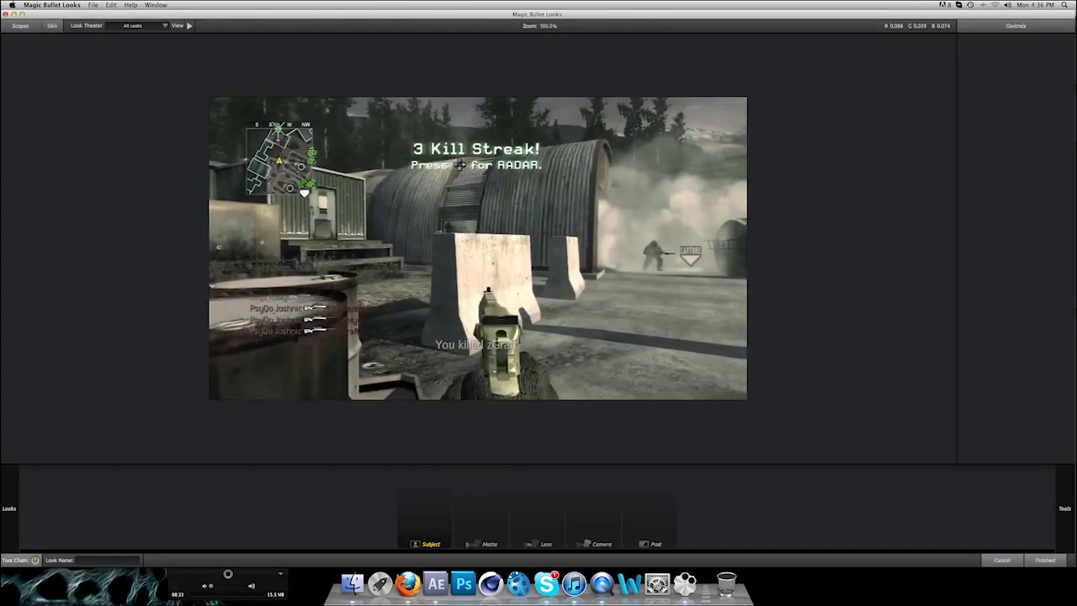
mouse_move(22, 483)
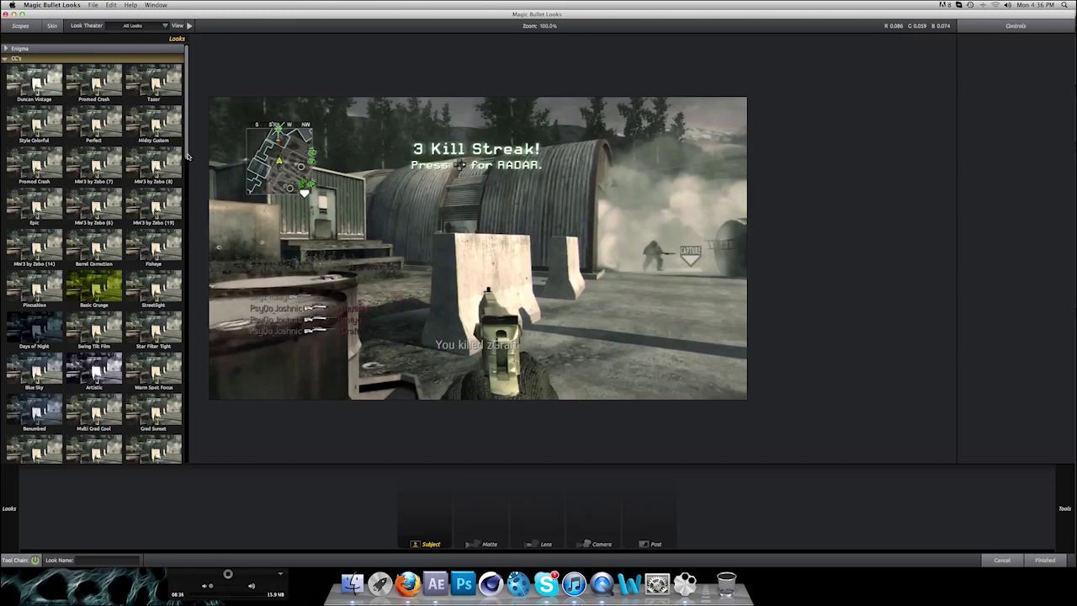
left_click(5, 49)
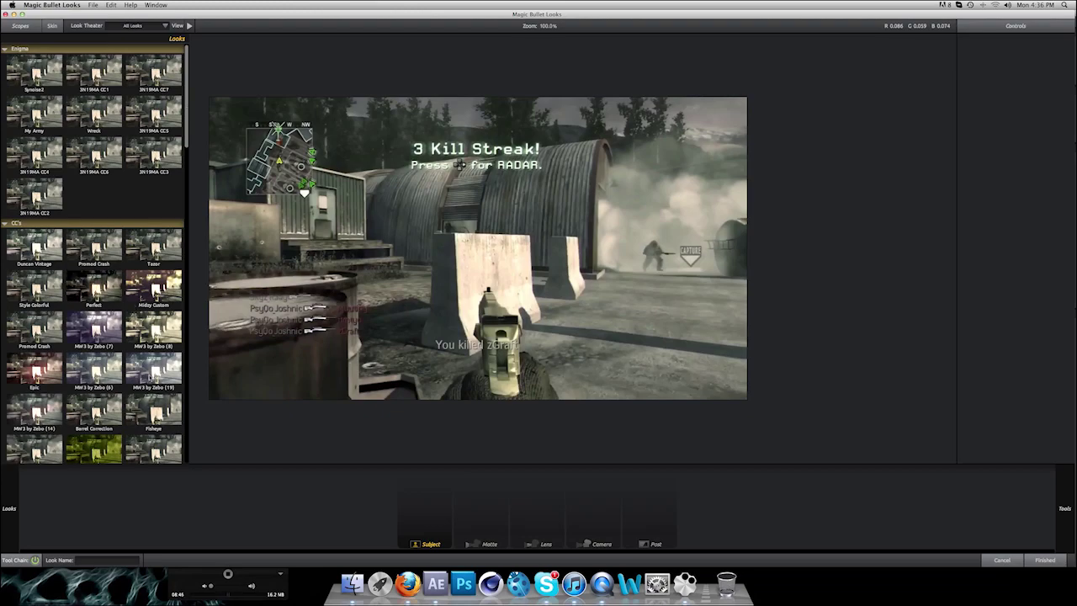
Try the MW3 by Zebo (19) look, settle on the Perfect preset from the CC's group, and apply it to the CC layer.
left_click(149, 378)
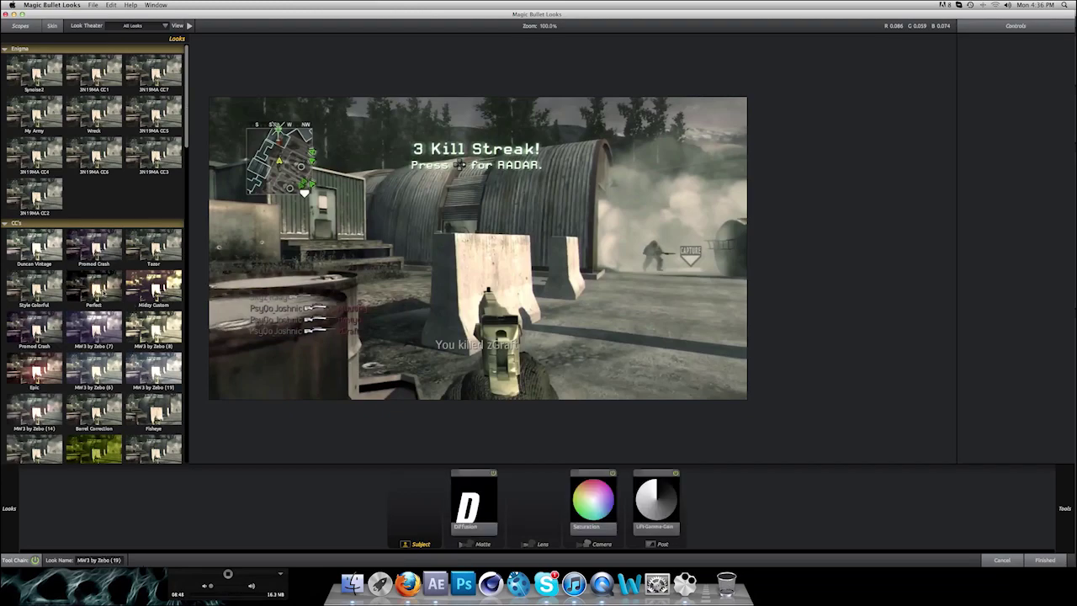
left_click(85, 298)
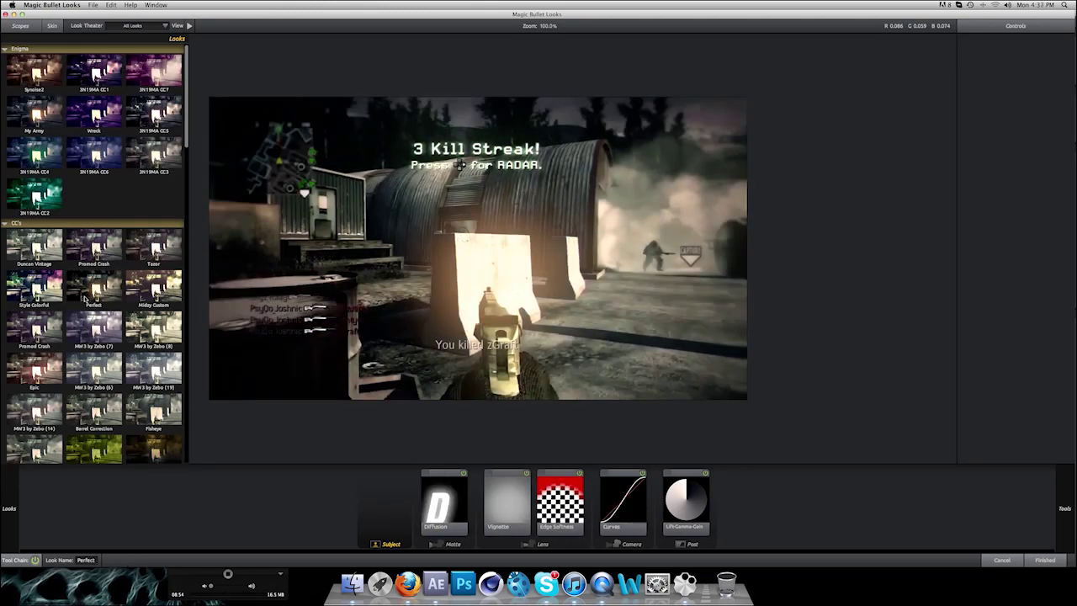
left_click(1050, 559)
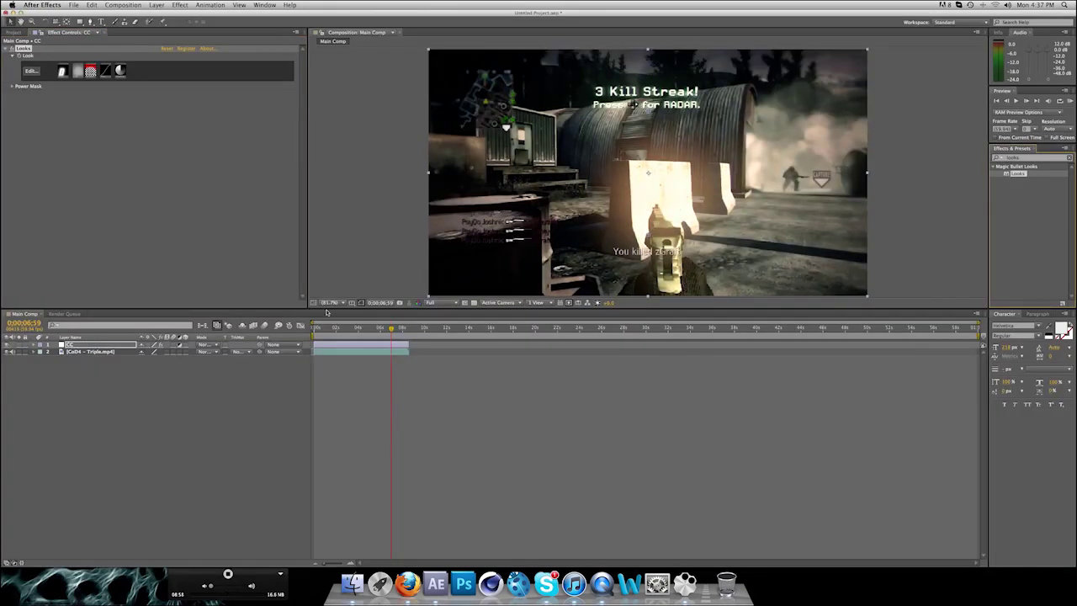
Reveal the CC layer's opacity and set it to 75%.
left_click(123, 346)
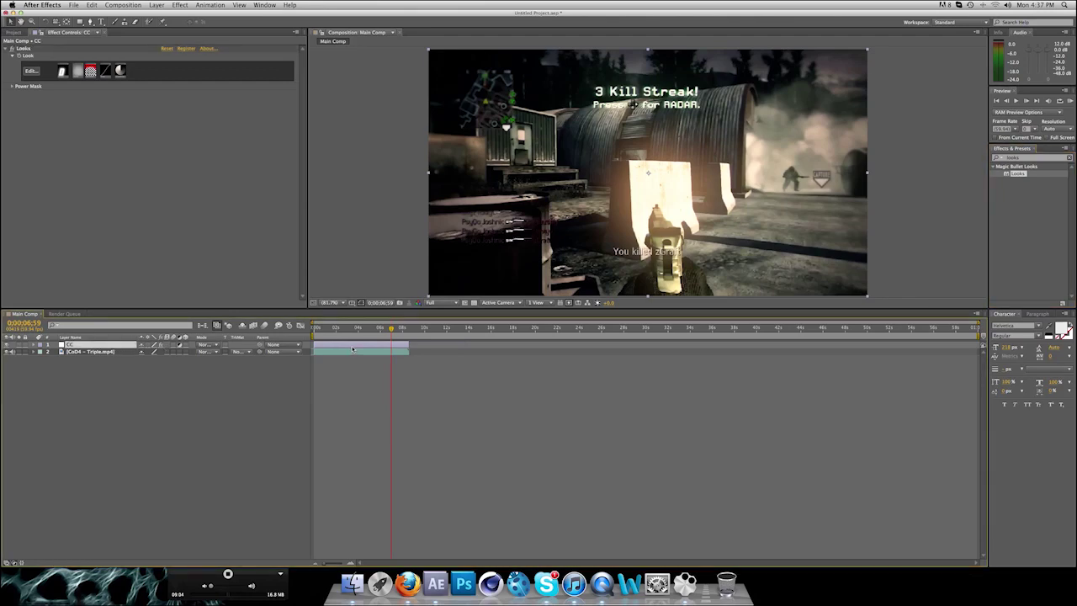
key("t")
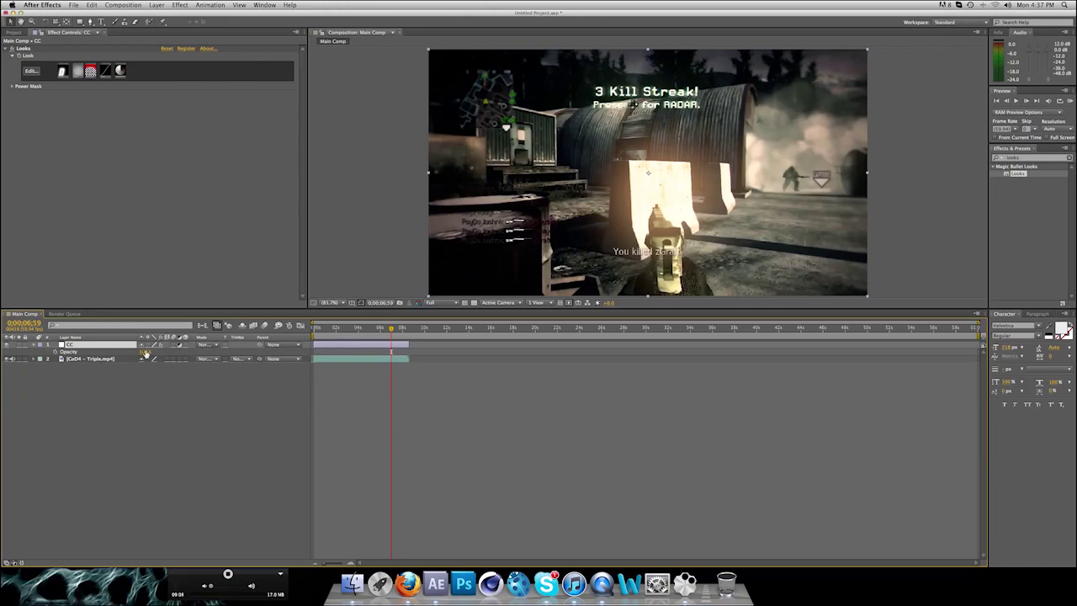
left_click_drag(145, 353, 117, 353)
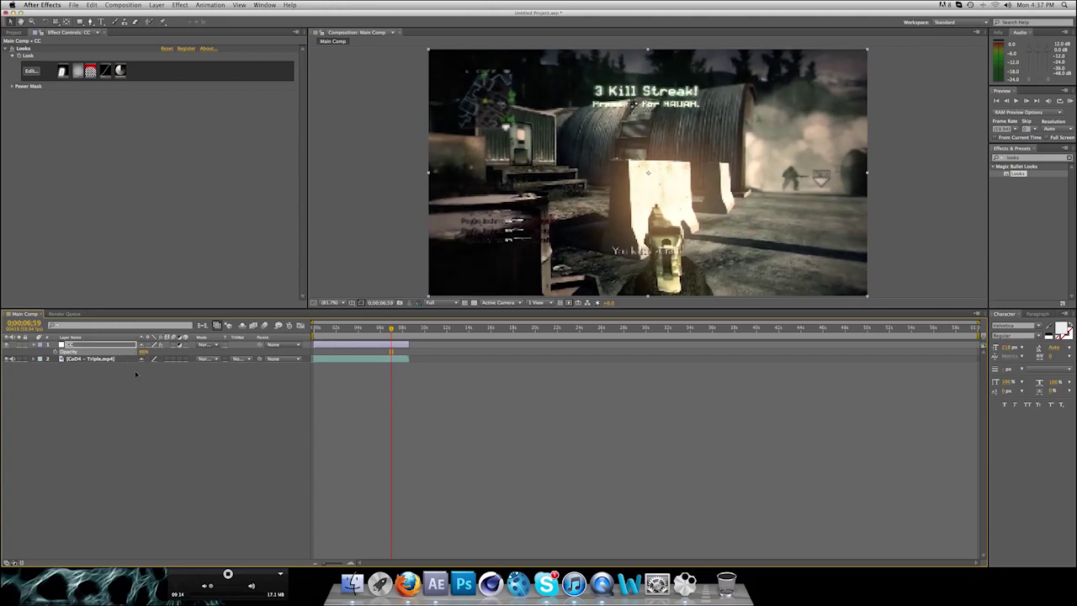
left_click(137, 375)
left_click(145, 351)
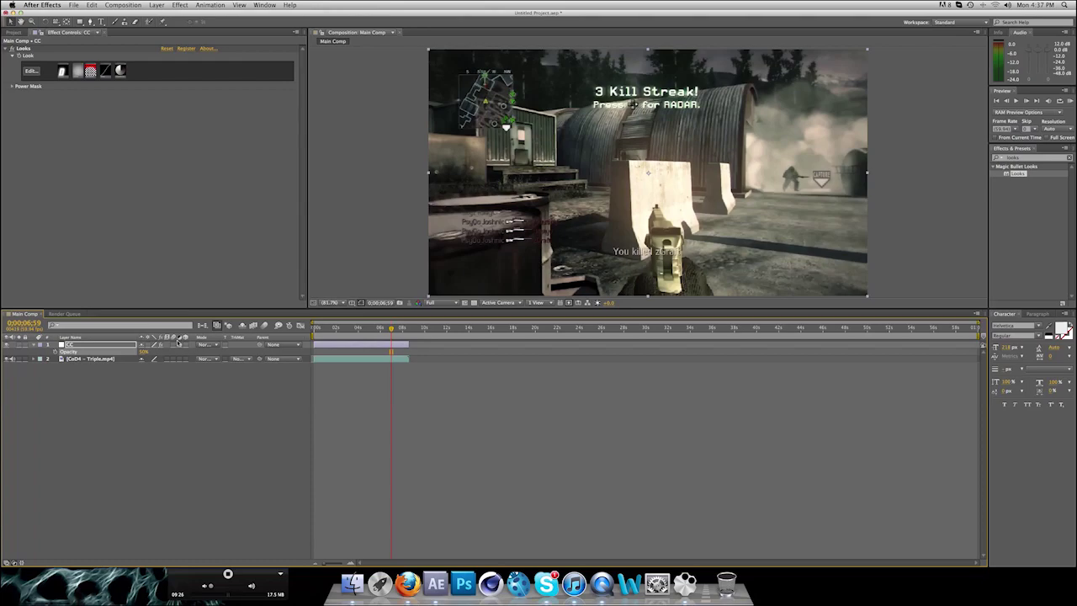
left_click(142, 352)
type("75")
key("Return")
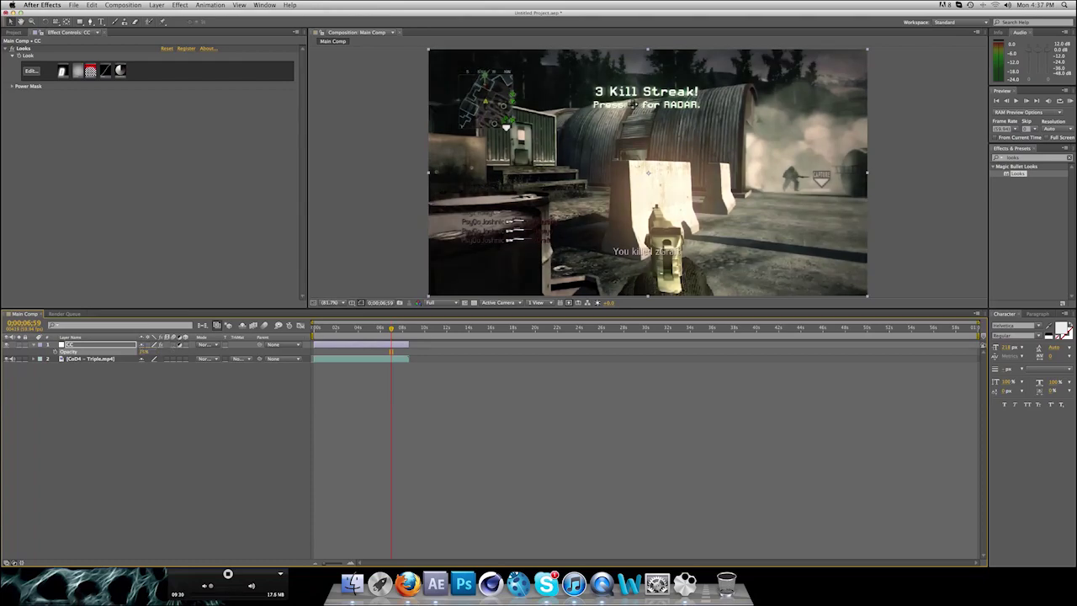
With the playhead at 0;00;08;14, create a black solid layer at 1280 by 720 px above the other layers.
left_click(110, 360)
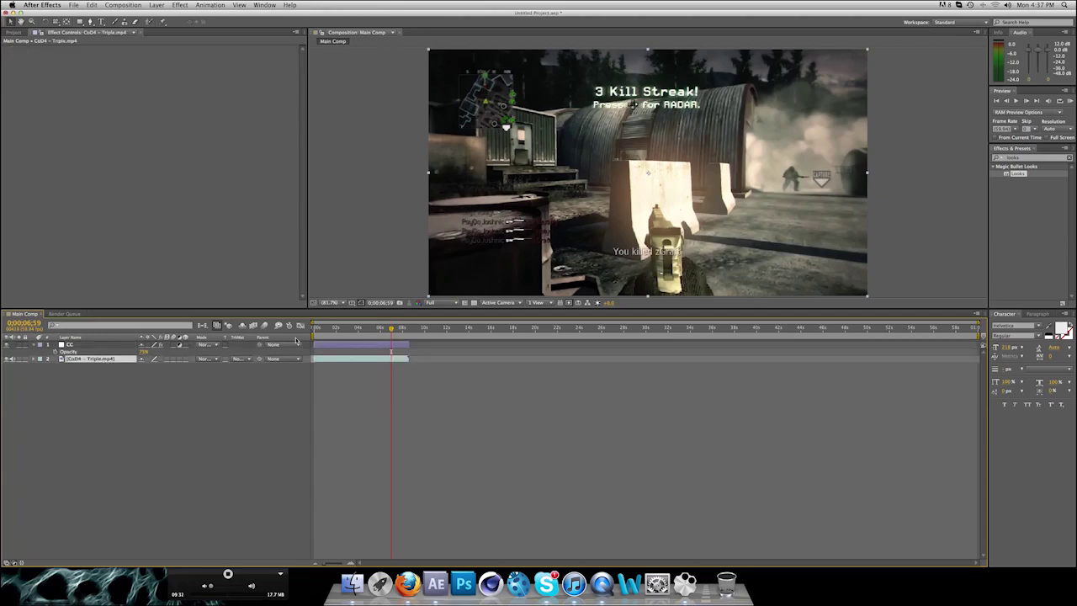
left_click(392, 329)
left_click(403, 329)
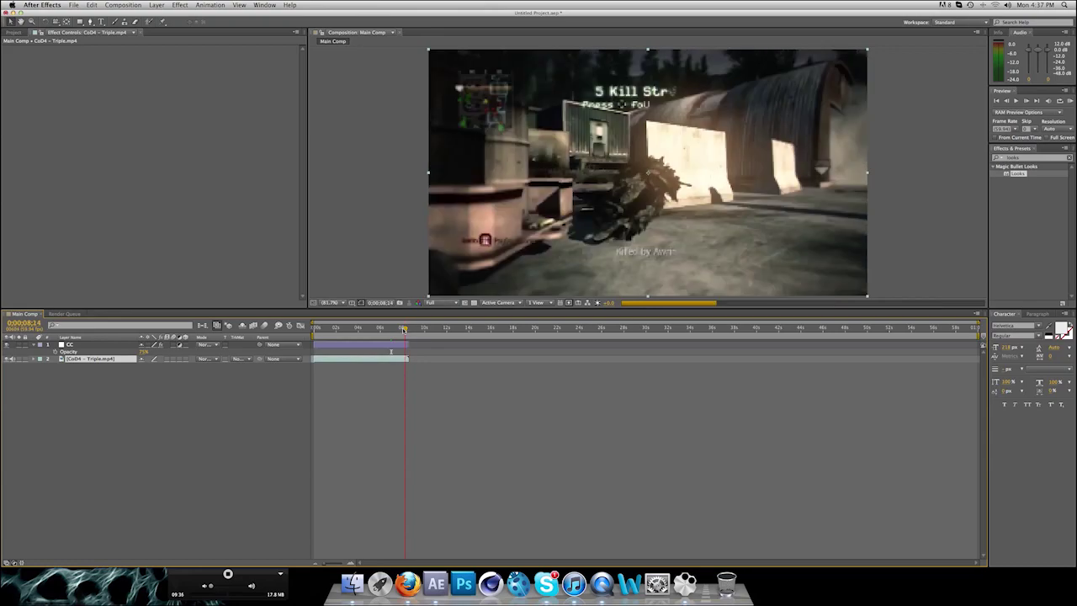
left_click(157, 5)
mouse_move(189, 17)
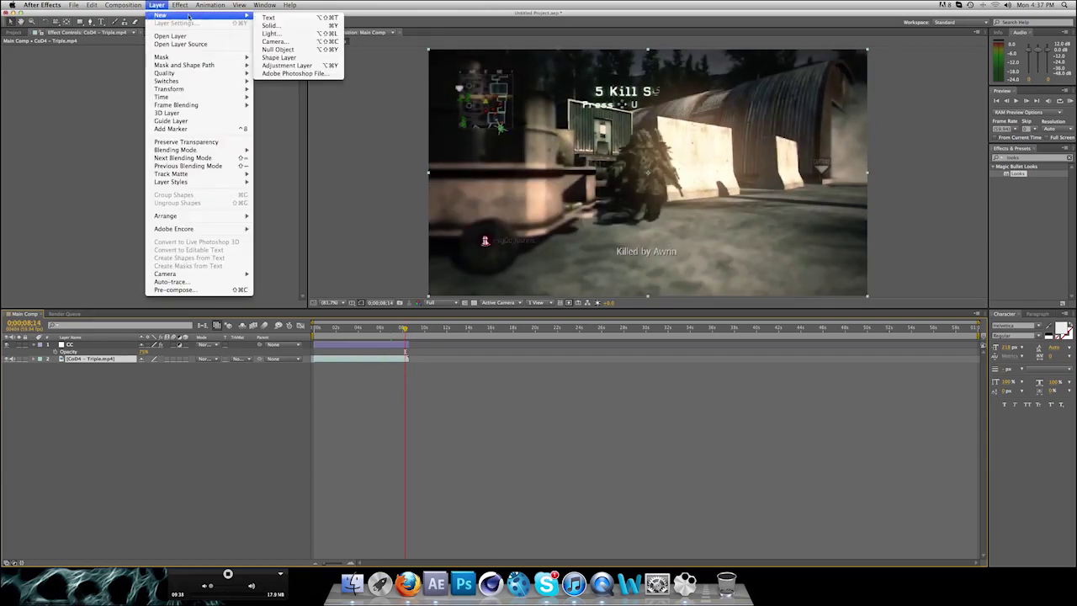
left_click(273, 26)
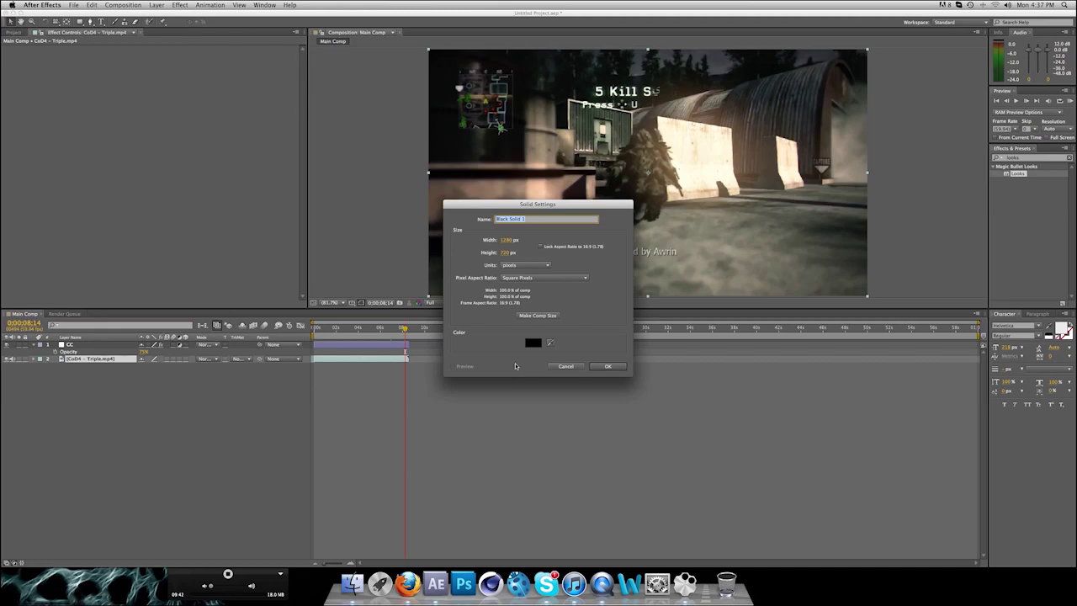
left_click(605, 366)
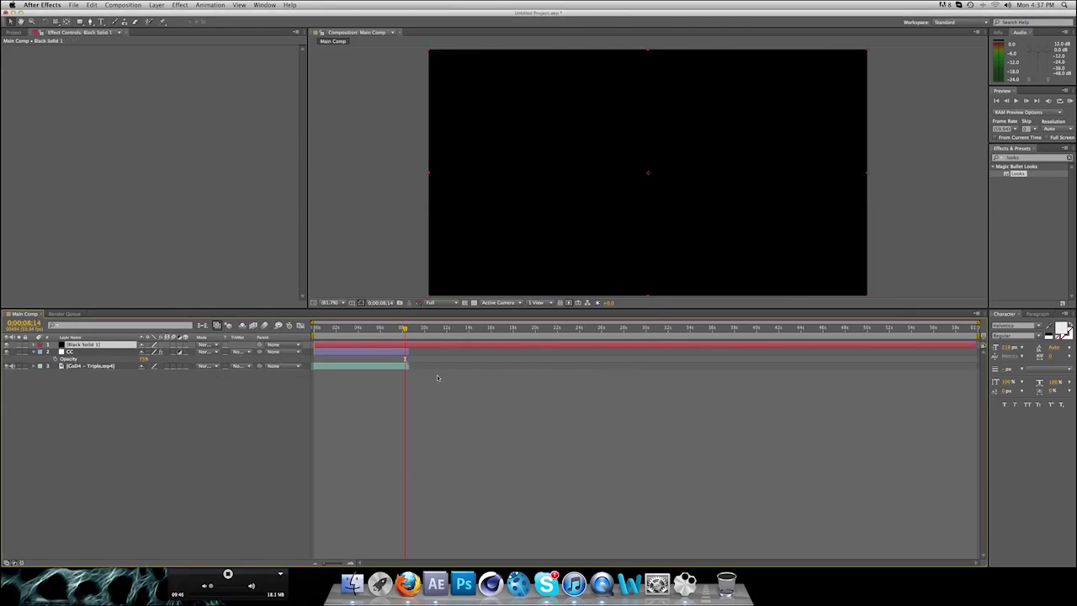
Try trimming the black solid to start at 0;00;07;49 and end at 0;00;09;43, and undo both trims.
left_click_drag(404, 329, 400, 330)
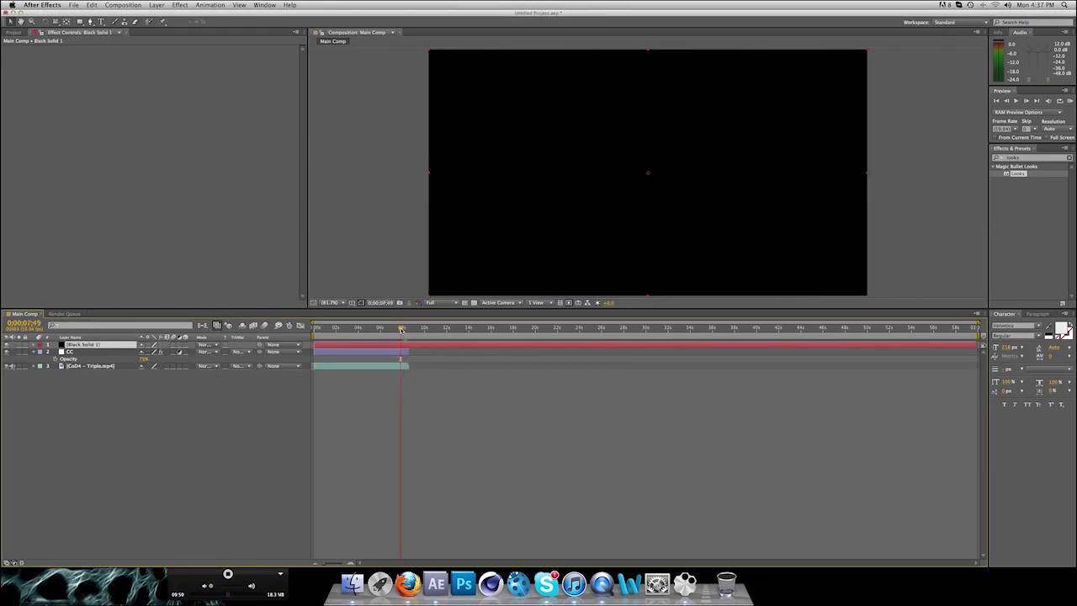
key("alt+bracketleft")
left_click(421, 330)
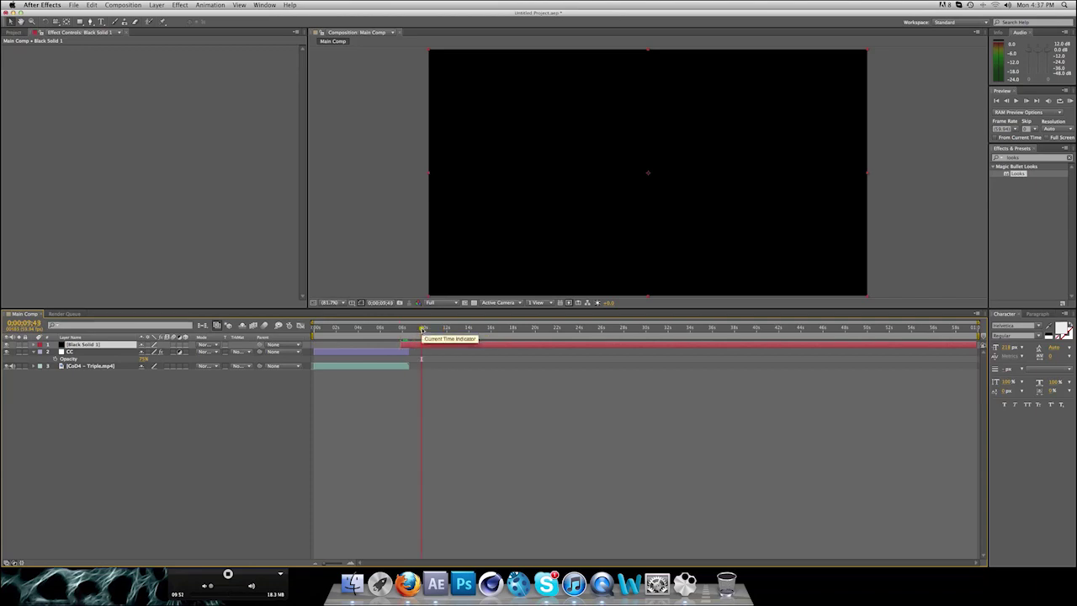
key("alt+bracketright")
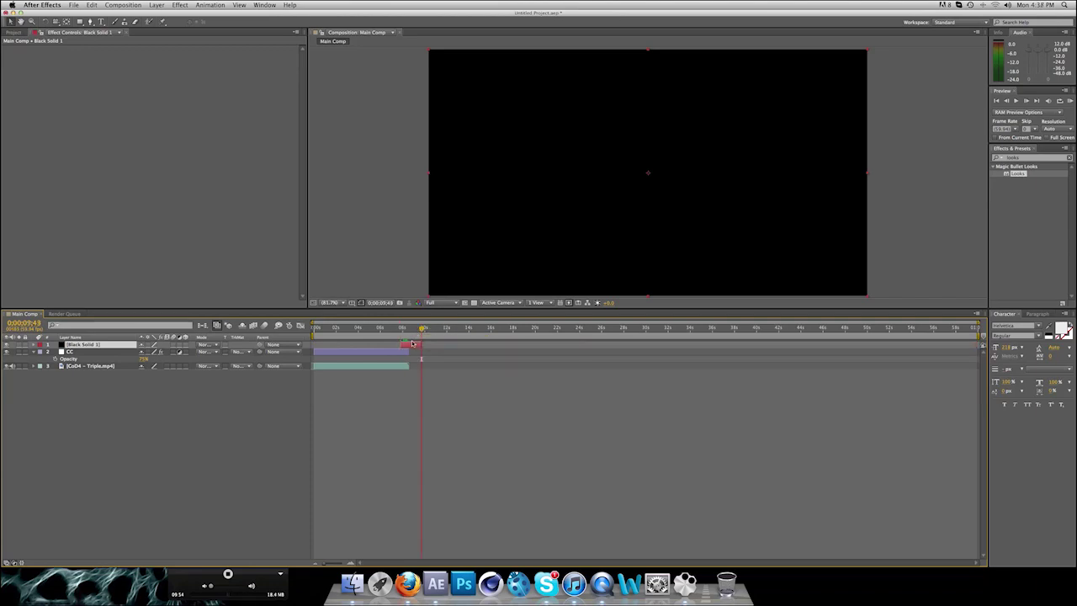
key("super+z")
key("super+z")
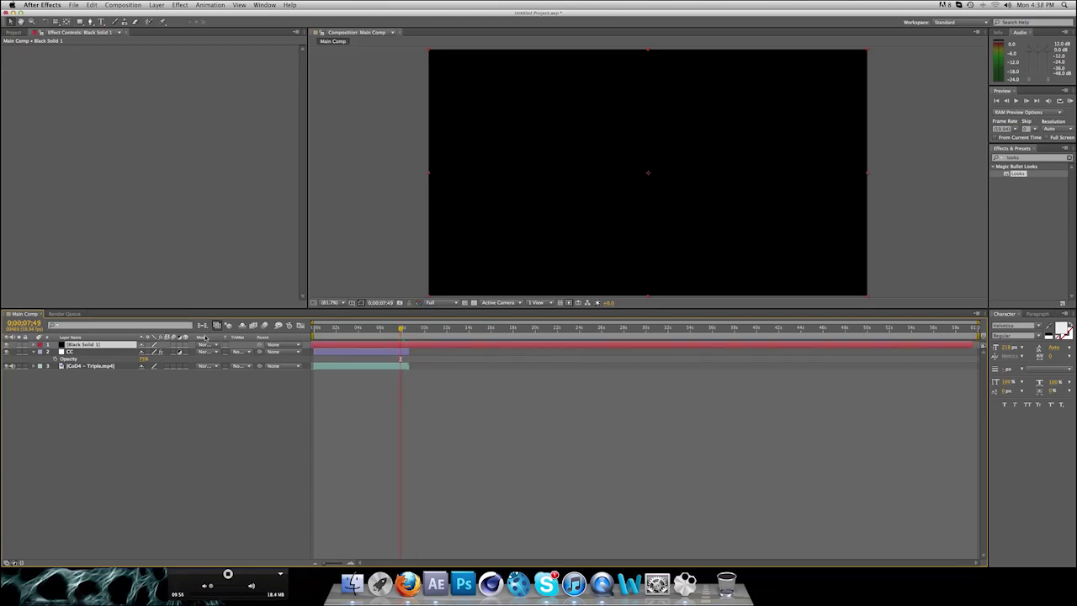
Move the black solid below the gameplay clip, and add opacity keyframes to the CC layer and the clip at 0;00;08;05.
left_click_drag(103, 371, 102, 371)
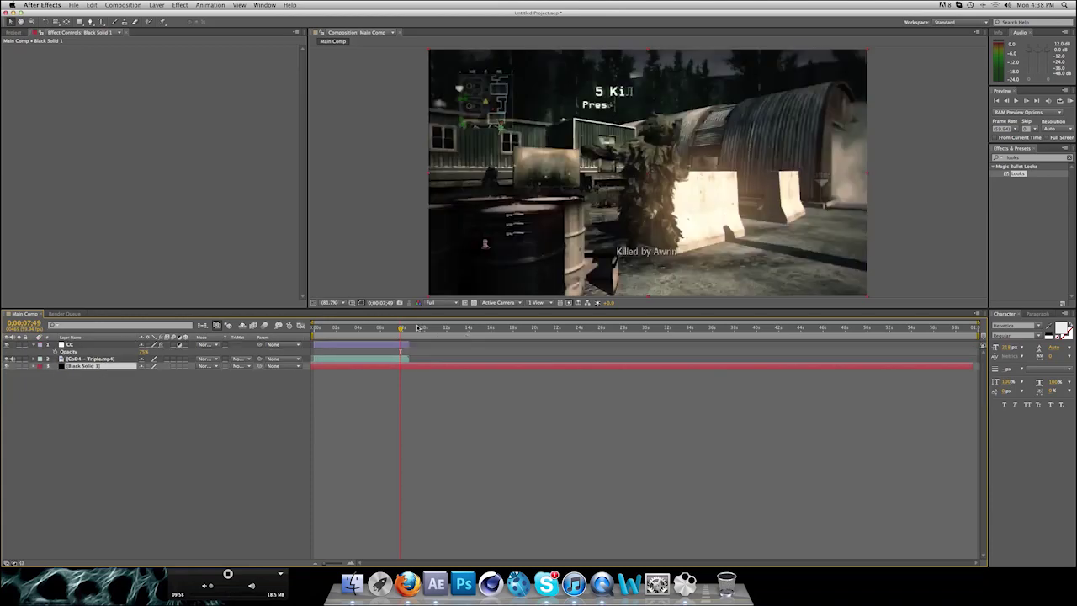
left_click(117, 360)
left_click(110, 346, "shift")
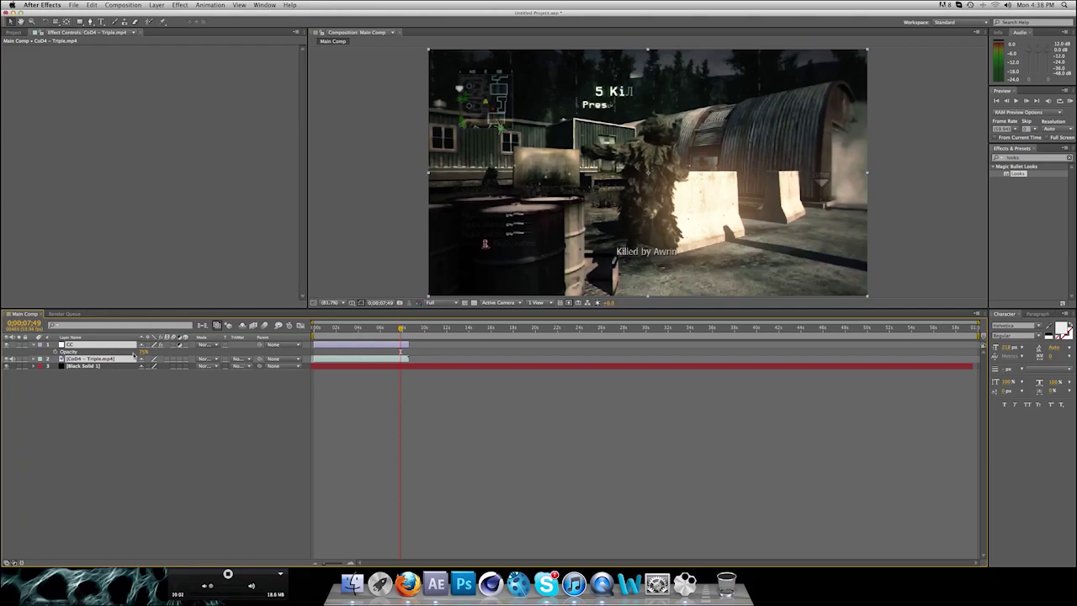
key("t")
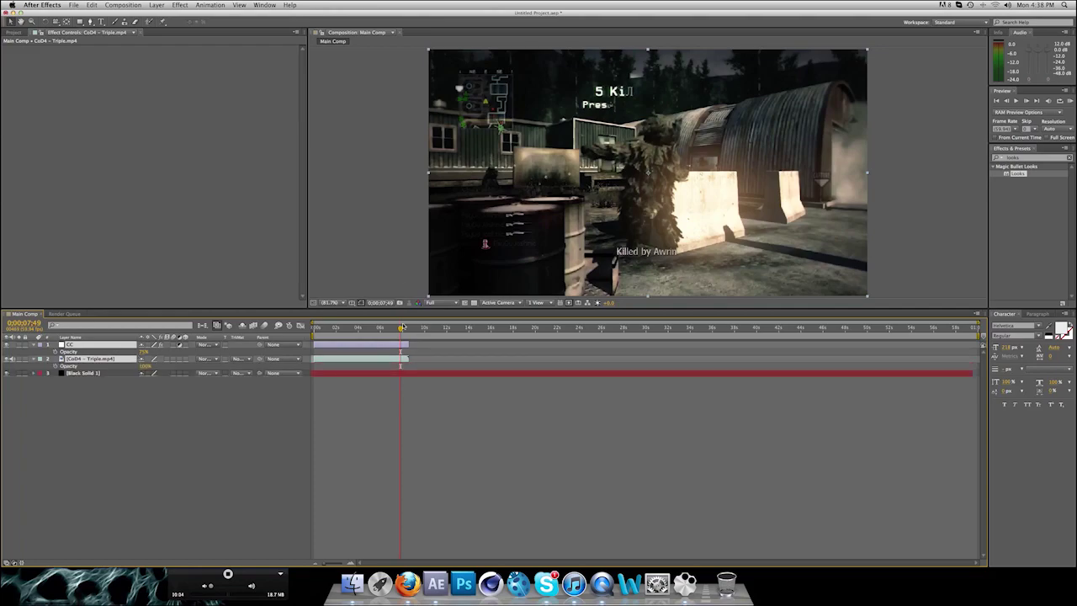
left_click_drag(401, 328, 403, 329)
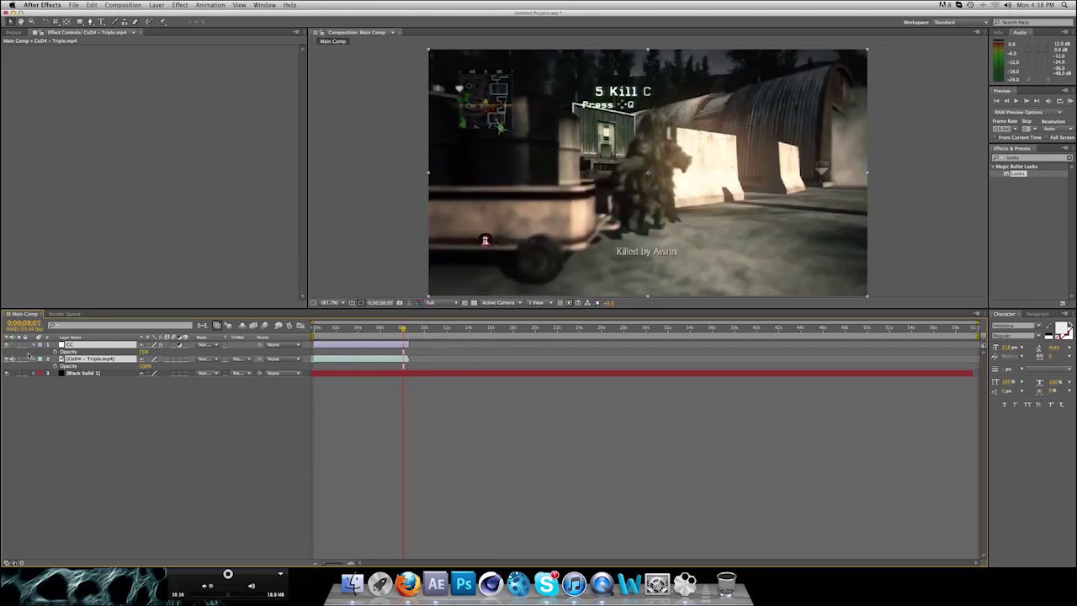
left_click(54, 366)
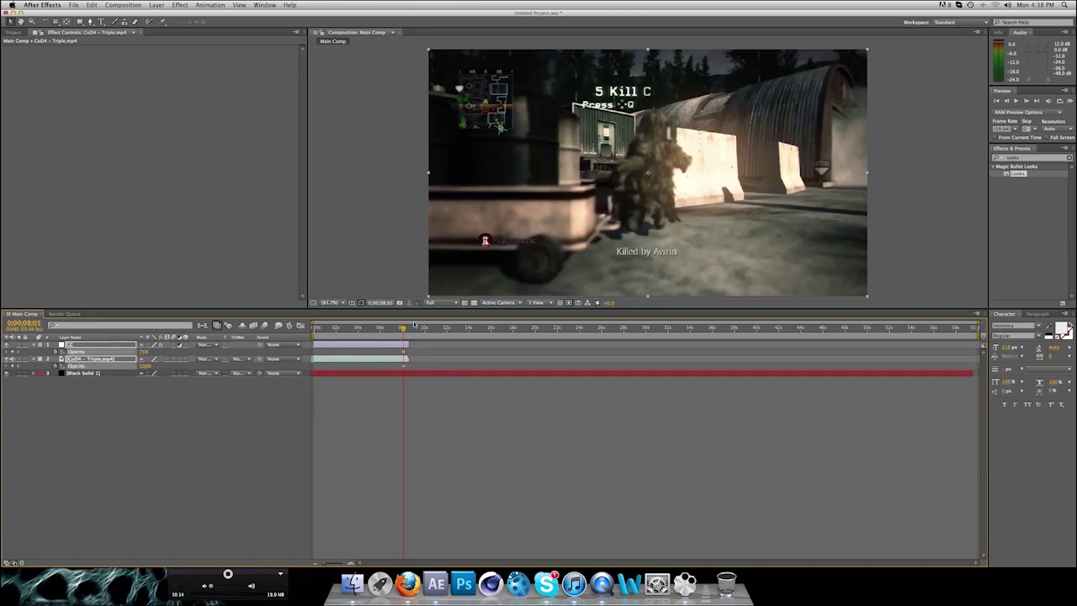
Fade the CC layer and the gameplay clip out by setting their opacity to 0% at 0;00;08;30.
left_click_drag(403, 329, 409, 331)
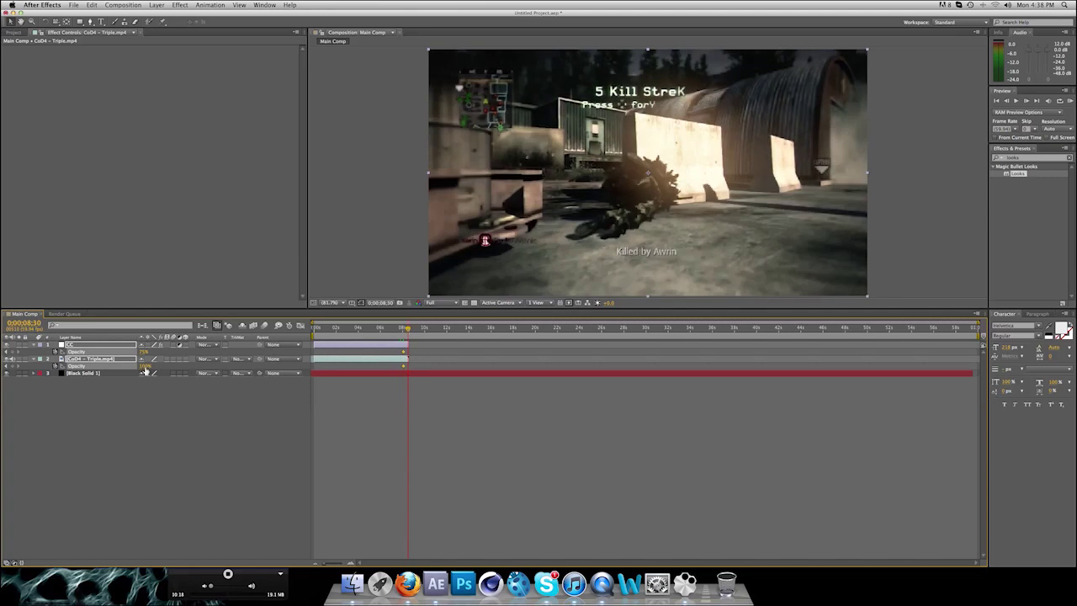
left_click_drag(145, 367, 114, 367)
left_click(142, 366)
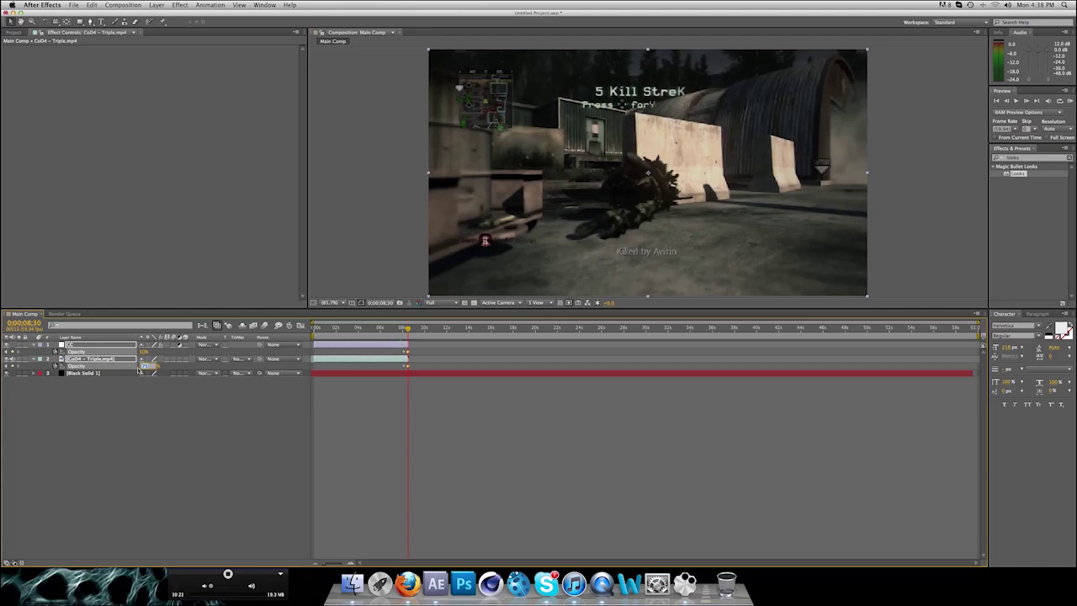
type("0")
key("Return")
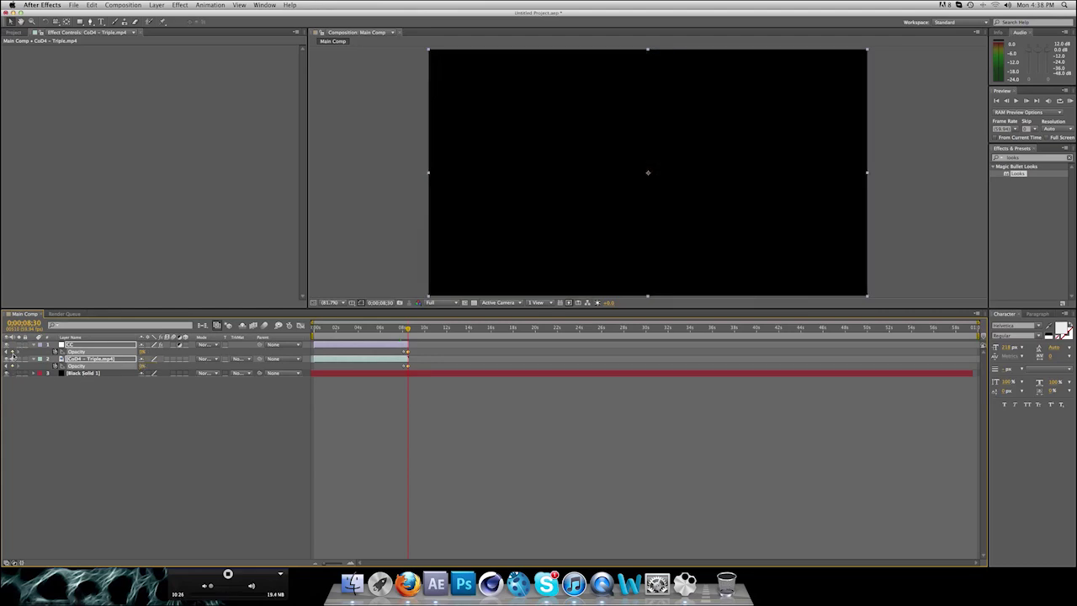
left_click(20, 345)
left_click_drag(408, 331, 410, 332)
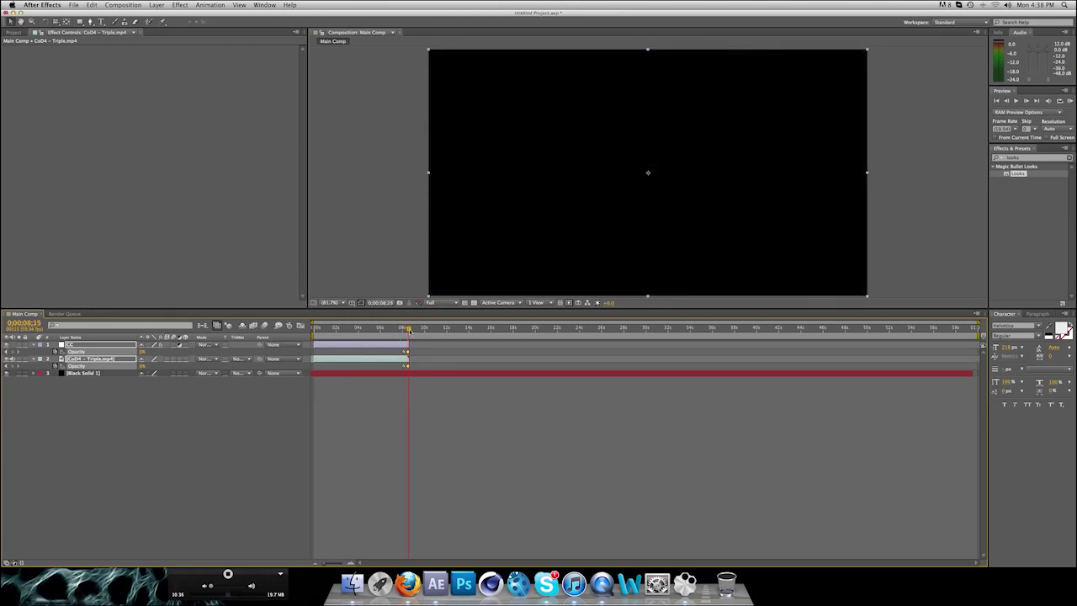